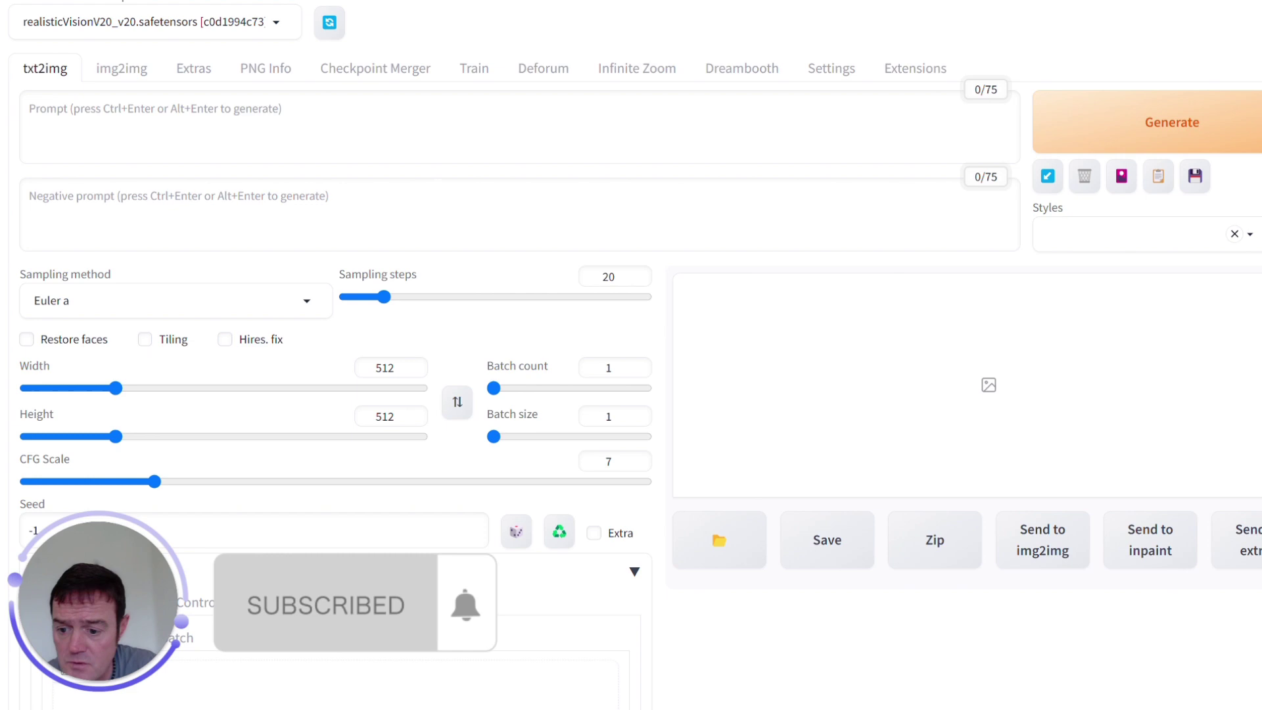
Upload robot.jpg into ControlNet Unit 0's single-image slot.
{"action": "scroll", "coordinate": [515, 283], "scroll_direction": "down", "scroll_amount": 10}
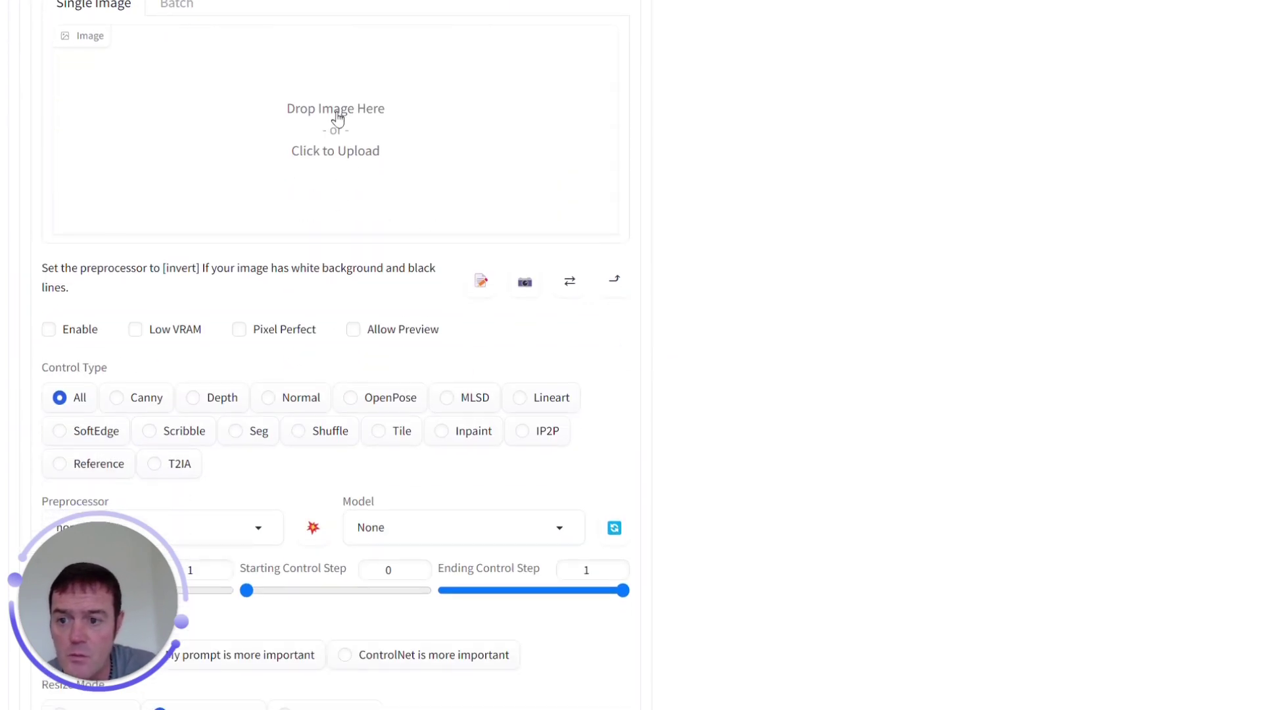
{"action": "scroll", "coordinate": [337, 119], "scroll_direction": "up", "scroll_amount": 4}
{"action": "left_click", "coordinate": [633, 173]}
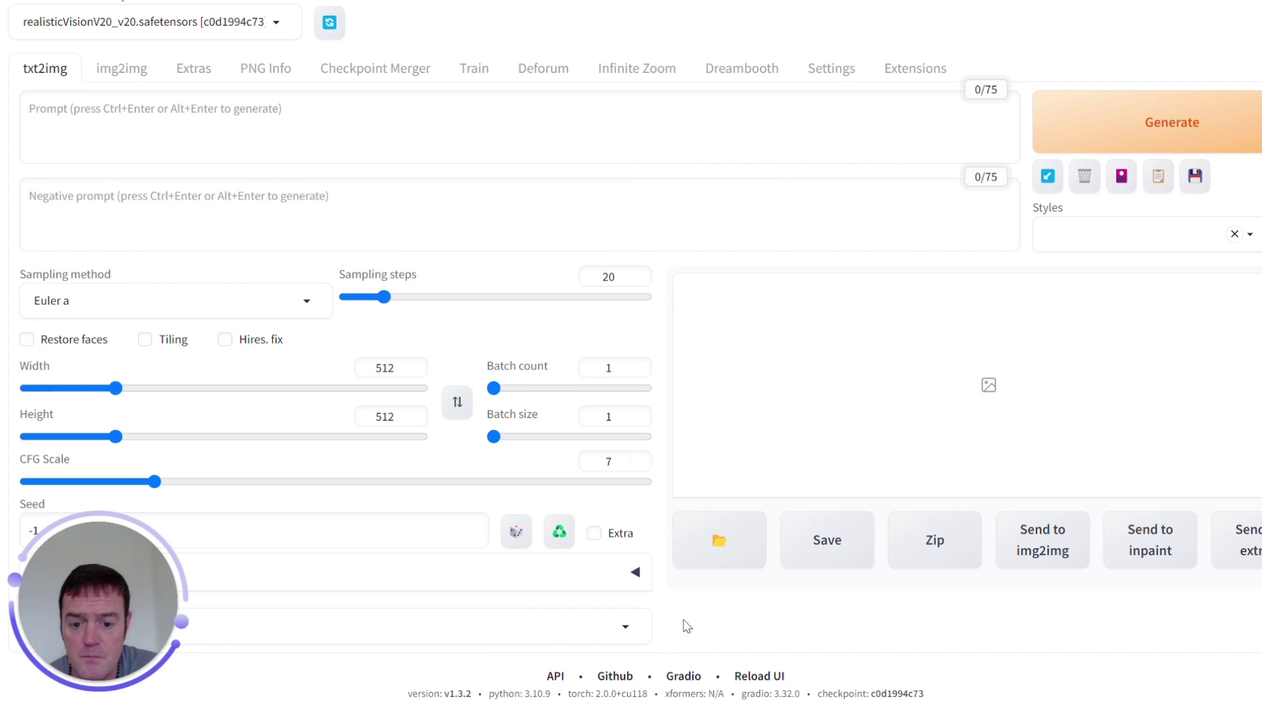
{"action": "left_click", "coordinate": [635, 572]}
{"action": "scroll", "coordinate": [651, 589], "scroll_direction": "down", "scroll_amount": 5}
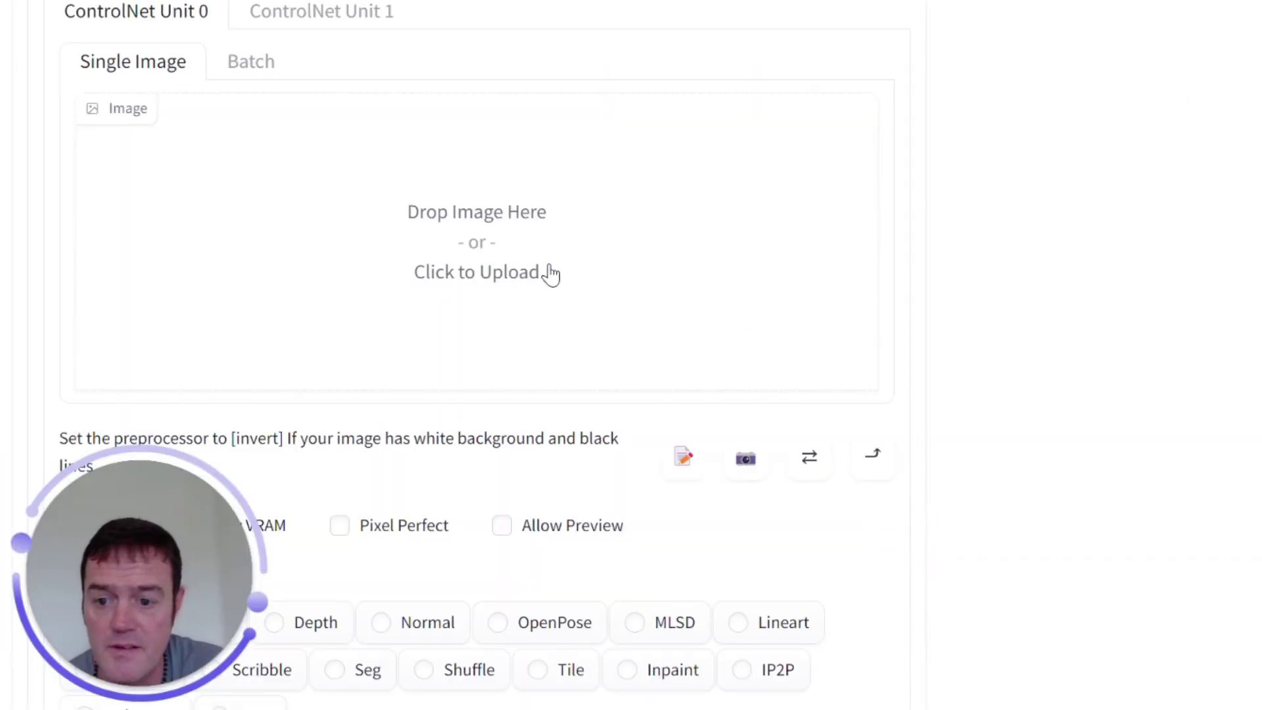
{"action": "left_click", "coordinate": [481, 248]}
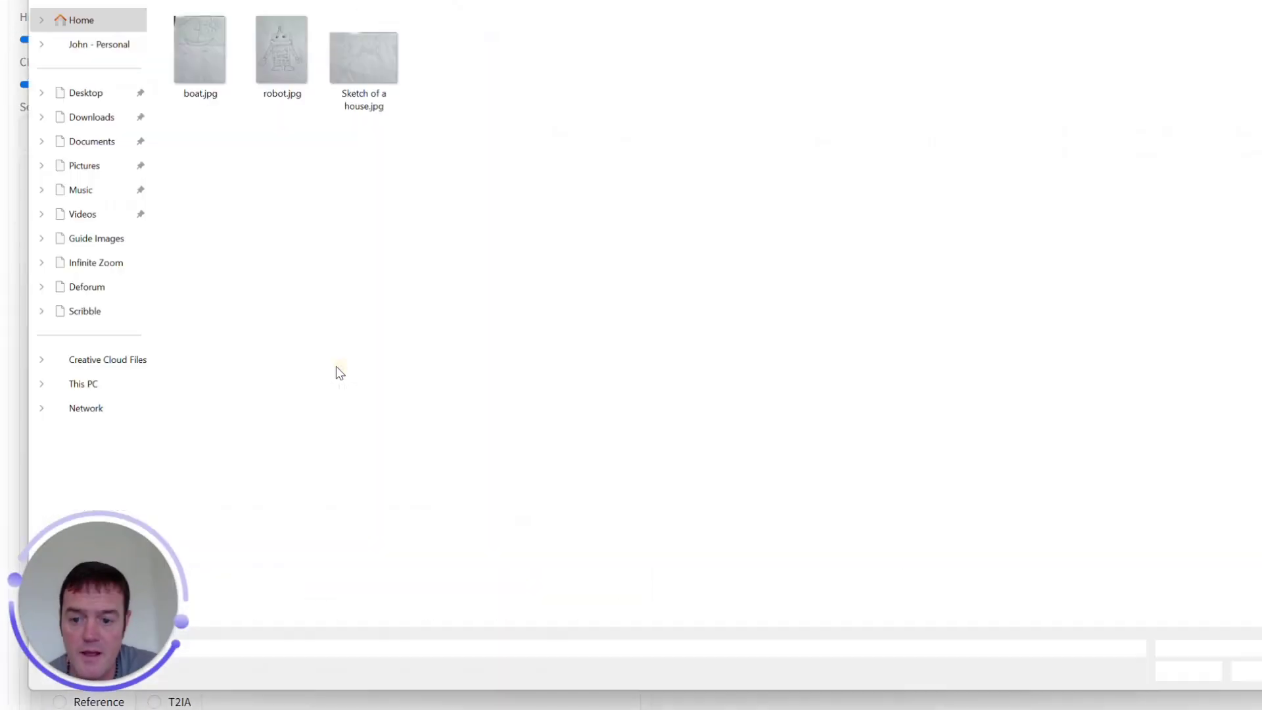
{"action": "double_click", "coordinate": [254, 52]}
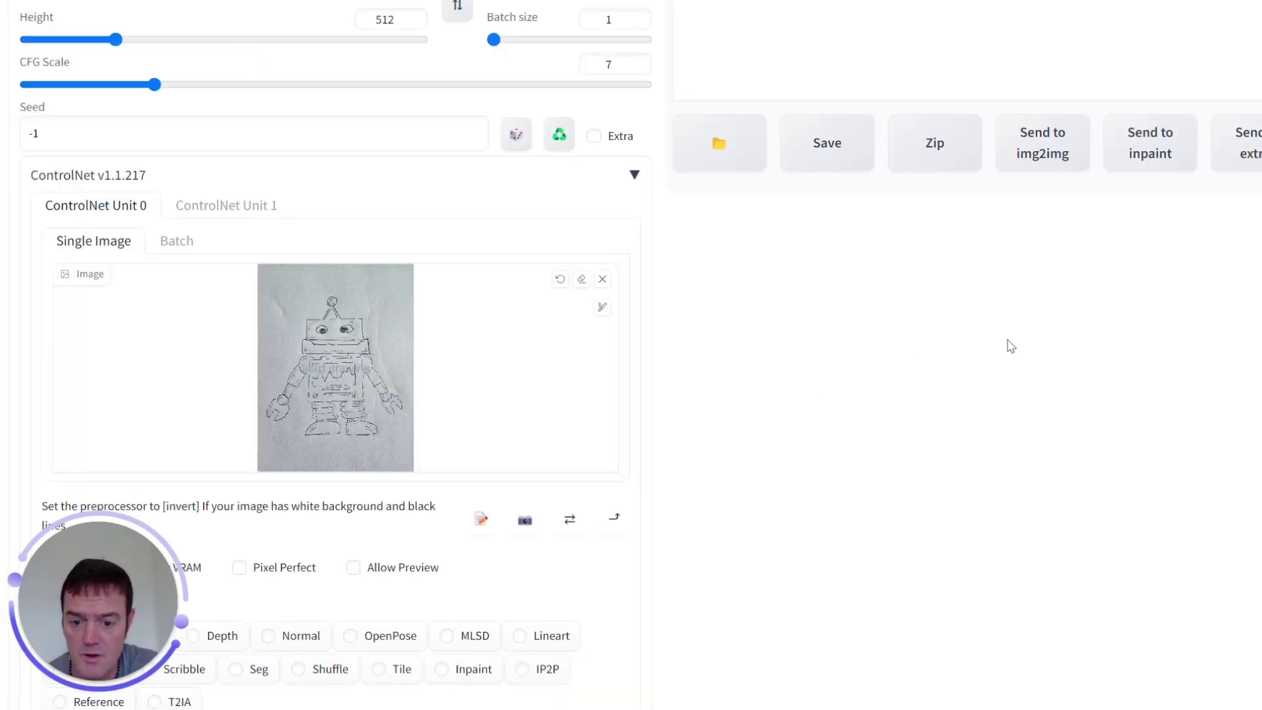
Enable ControlNet Unit 0 with Pixel Perfect, the Scribble control type and the scribble_hed preprocessor.
{"action": "scroll", "coordinate": [1012, 346], "scroll_direction": "down", "scroll_amount": 5}
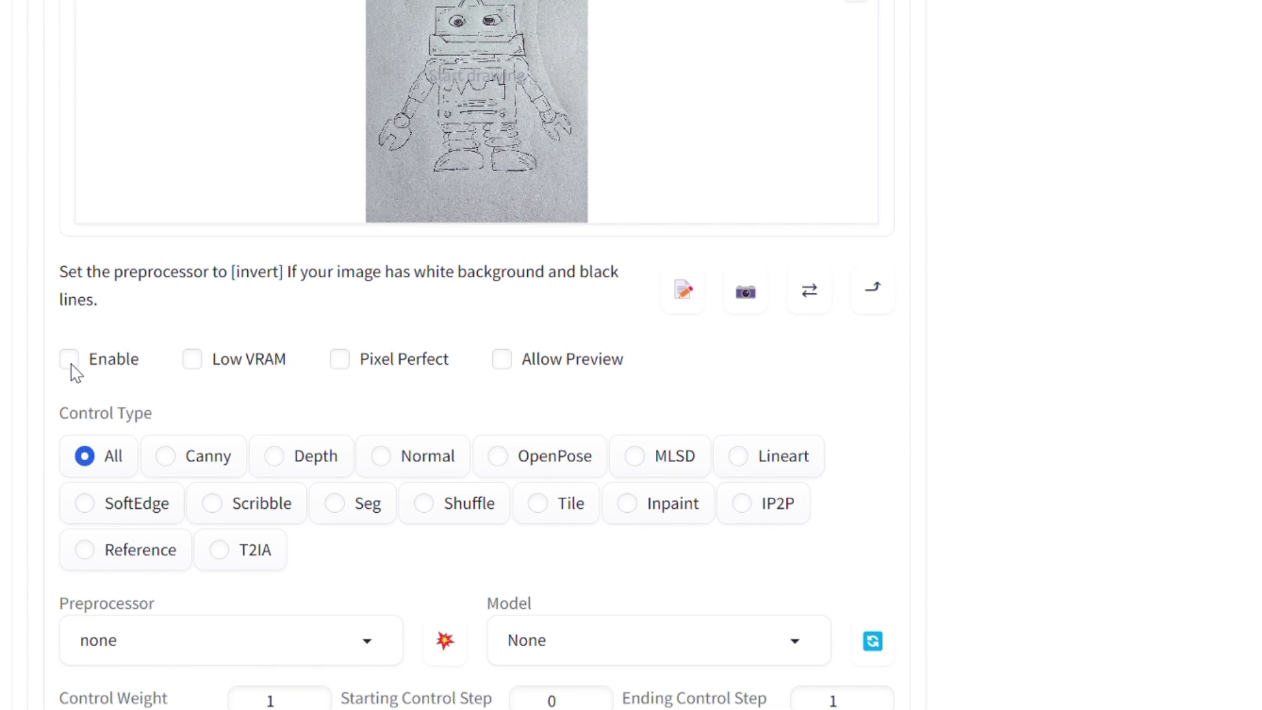
{"action": "left_click", "coordinate": [70, 360]}
{"action": "left_click", "coordinate": [341, 360]}
{"action": "scroll", "coordinate": [573, 428], "scroll_direction": "down", "scroll_amount": 3}
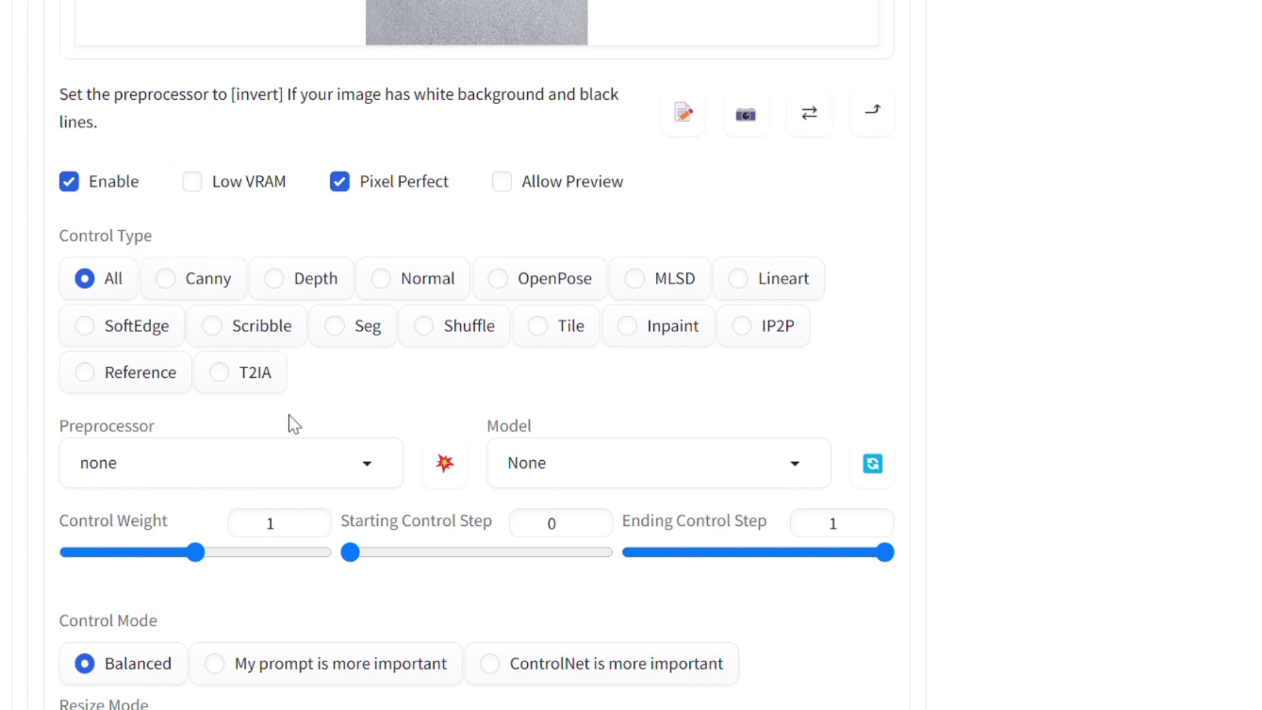
{"action": "left_click", "coordinate": [238, 342]}
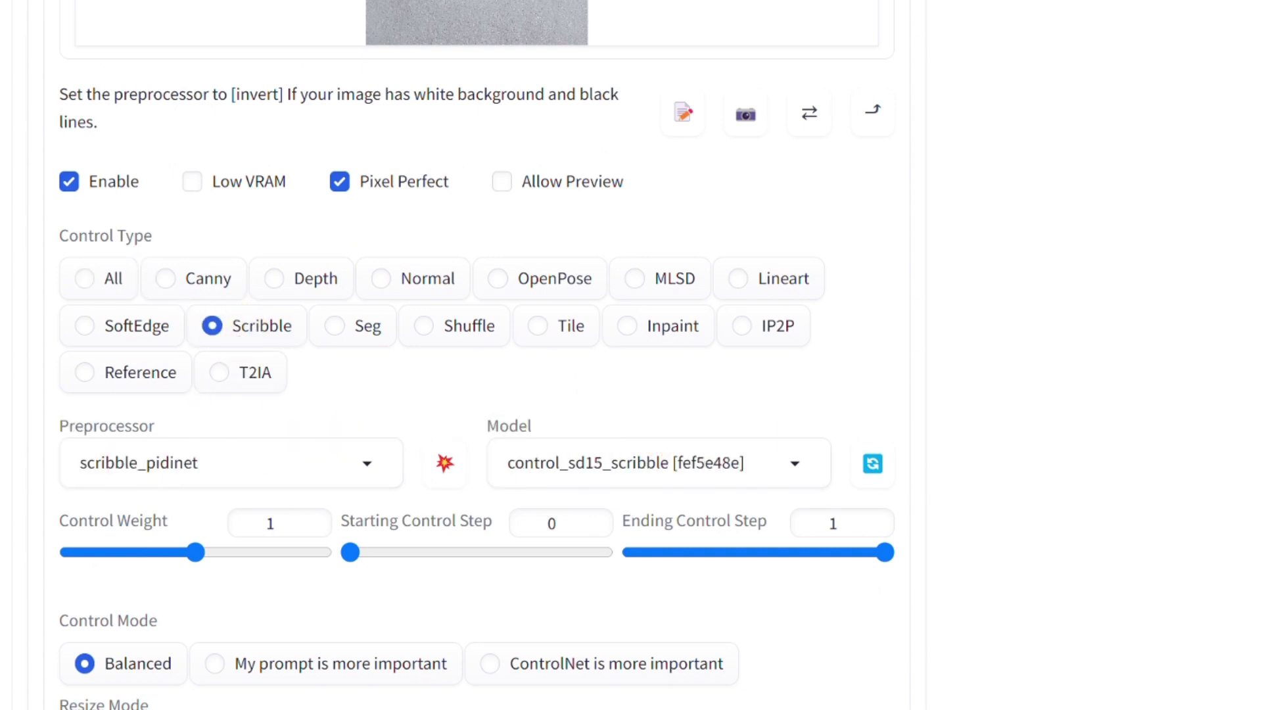
{"action": "left_click", "coordinate": [365, 468]}
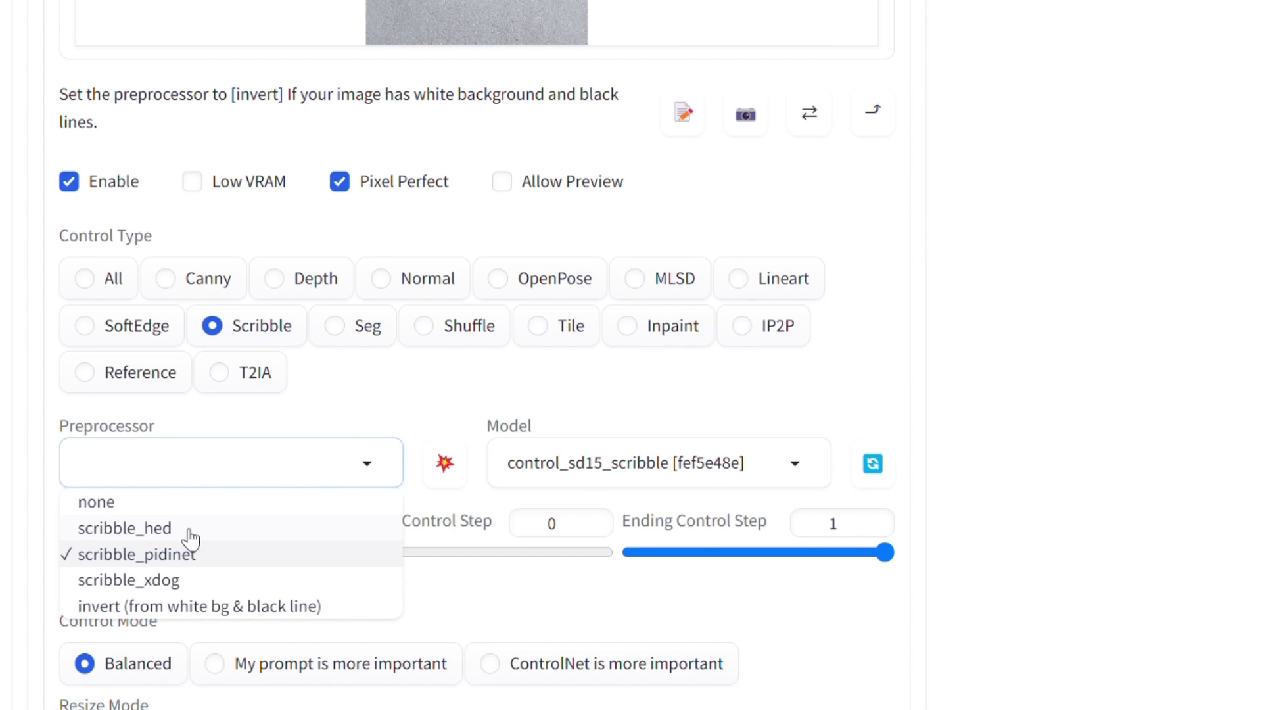
{"action": "left_click", "coordinate": [170, 528]}
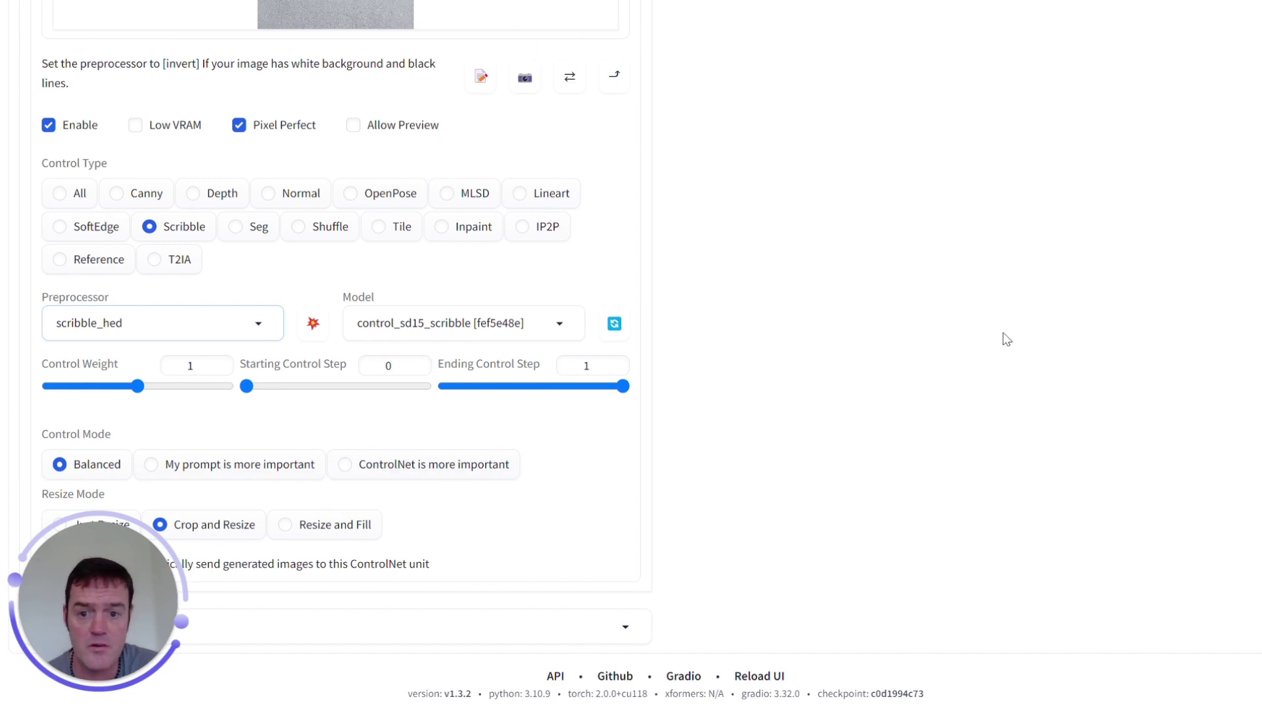
Paste the robot photograph prompt from the saved text file into the Prompt box.
{"action": "scroll", "coordinate": [973, 335], "scroll_direction": "up", "scroll_amount": 12}
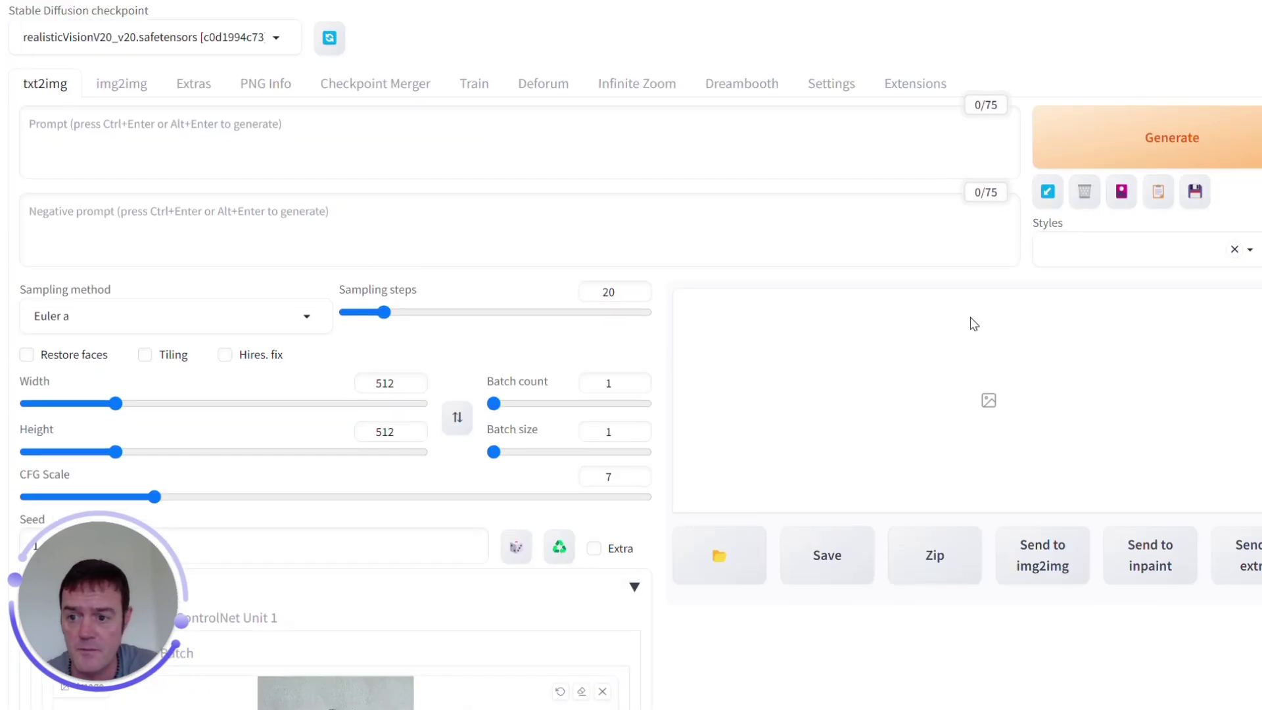
{"action": "key", "text": "alt+Tab"}
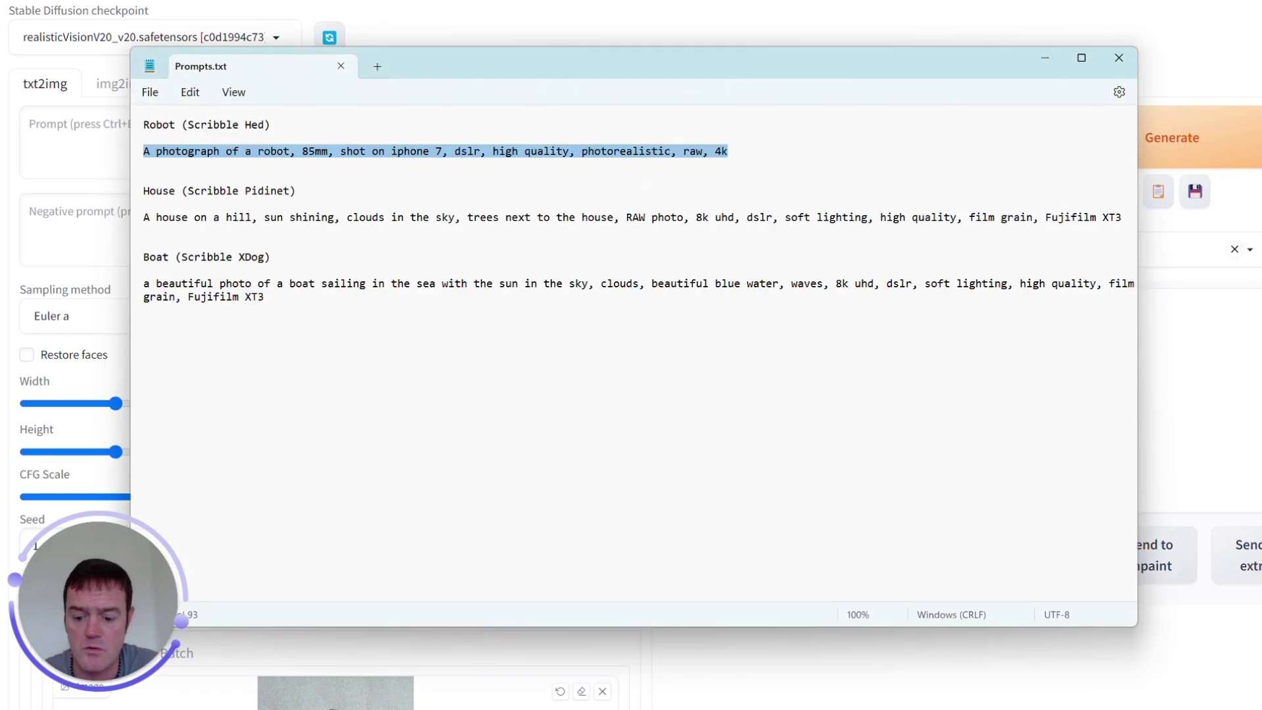
{"action": "key", "text": "alt+Tab"}
{"action": "left_click", "coordinate": [310, 132]}
{"action": "type", "text": "A photograph of a robot, 85mm, shot on iphone 7, dslr, high quality, photorealistic, raw, 4k"}
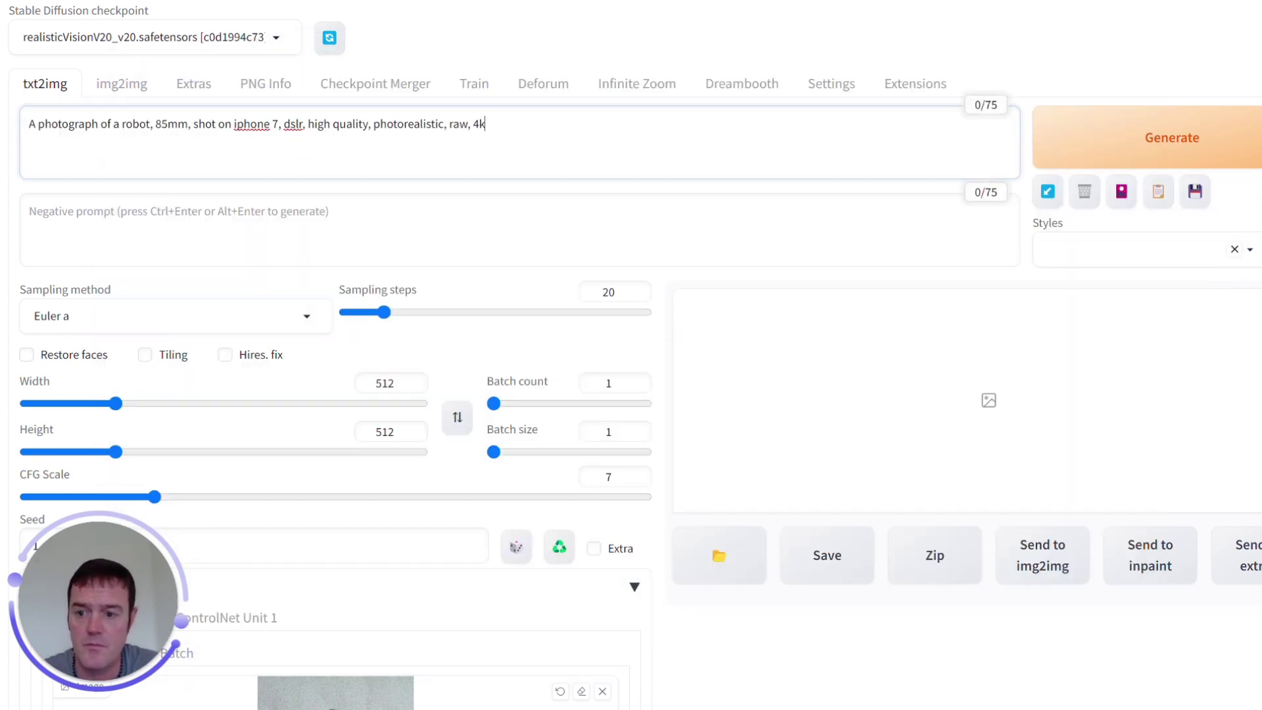
Set batch size to 2 and generate the robot images.
{"action": "double_click", "coordinate": [582, 429]}
{"action": "type", "text": "2"}
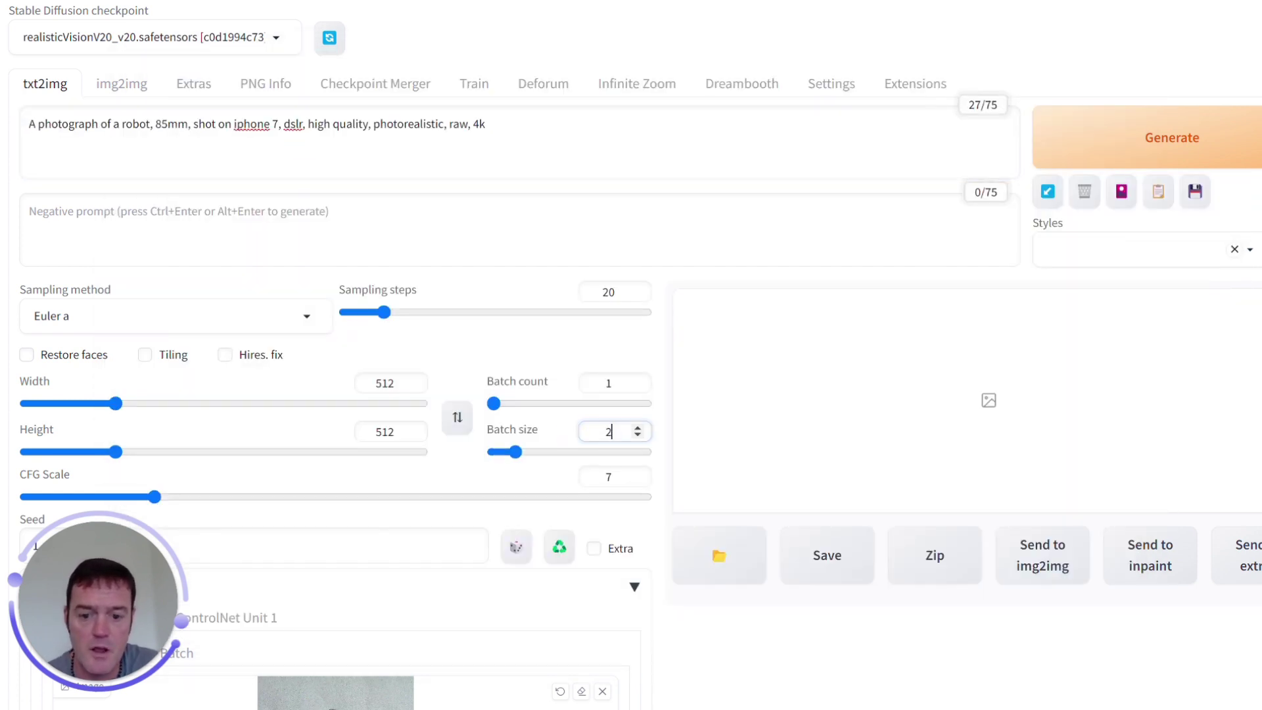
{"action": "left_click", "coordinate": [1140, 144]}
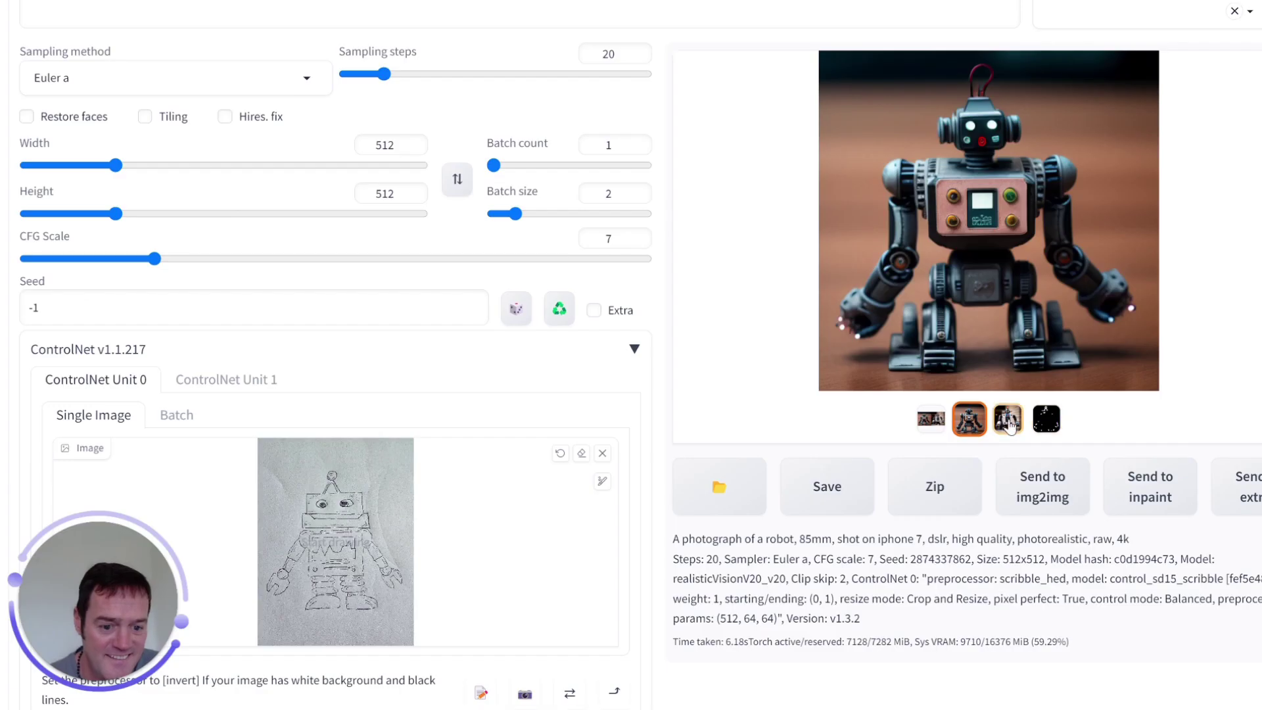
View the white robot result and the detected scribble map.
{"action": "left_click", "coordinate": [1008, 419]}
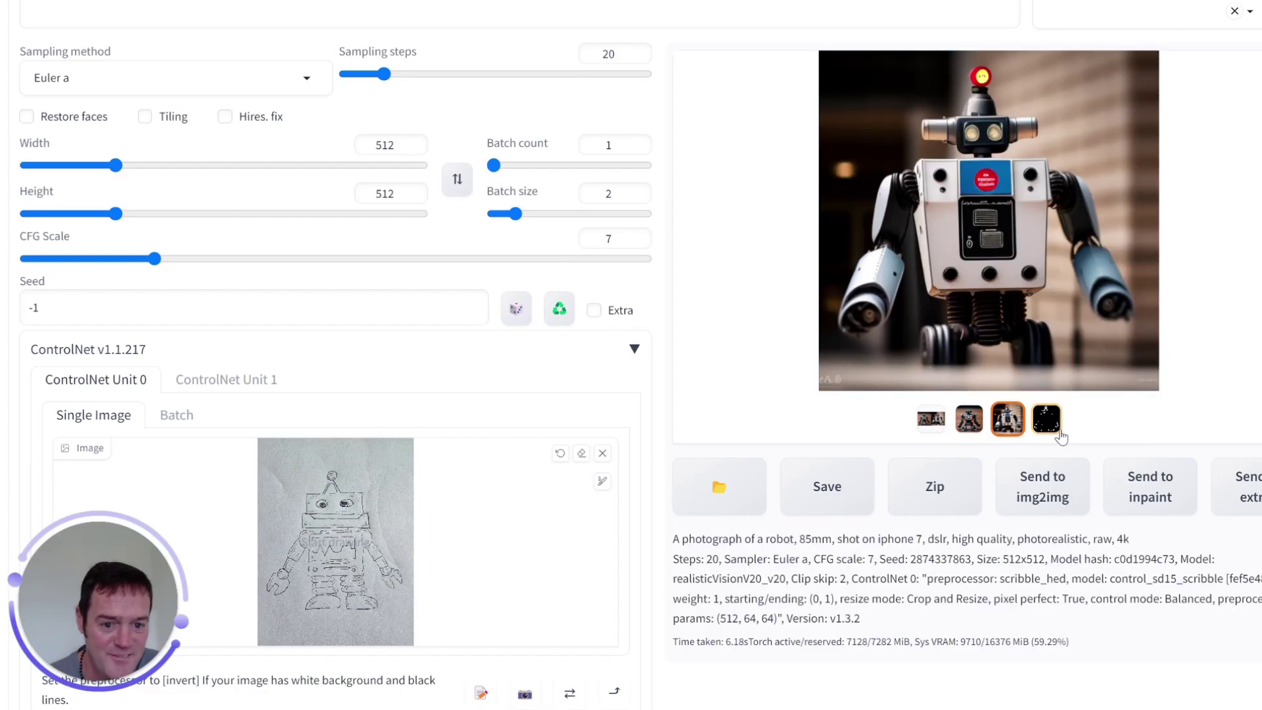
{"action": "left_click", "coordinate": [1050, 423]}
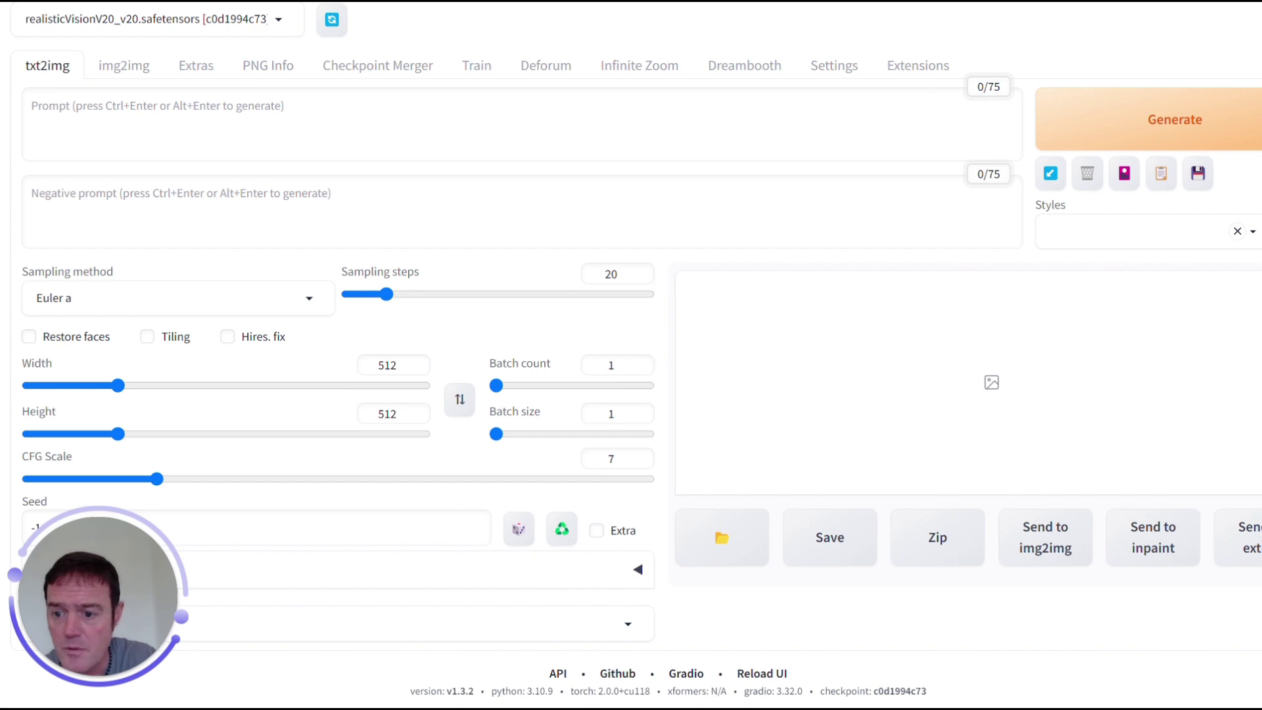
Upload 'Sketch of a house.jpg' as the ControlNet control image.
{"action": "left_click", "coordinate": [638, 569]}
{"action": "scroll", "coordinate": [641, 570], "scroll_direction": "down", "scroll_amount": 3}
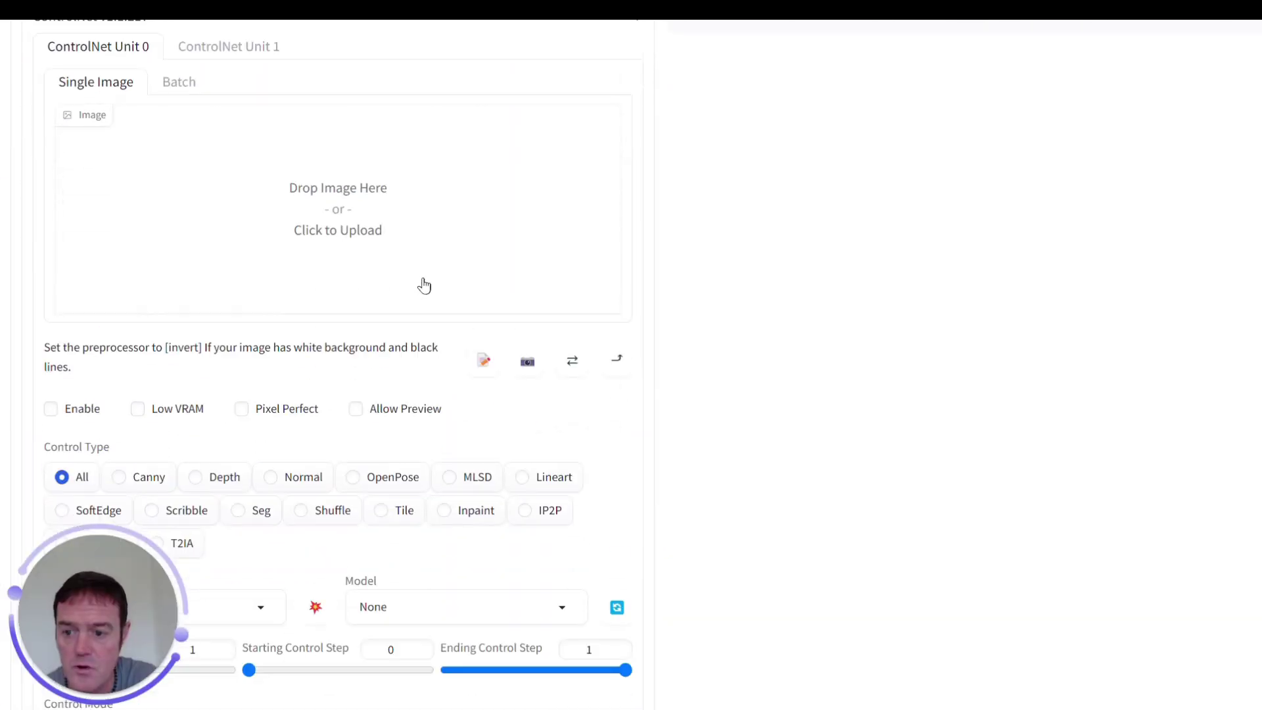
{"action": "scroll", "coordinate": [331, 635], "scroll_direction": "down", "scroll_amount": 1}
{"action": "left_click", "coordinate": [355, 163]}
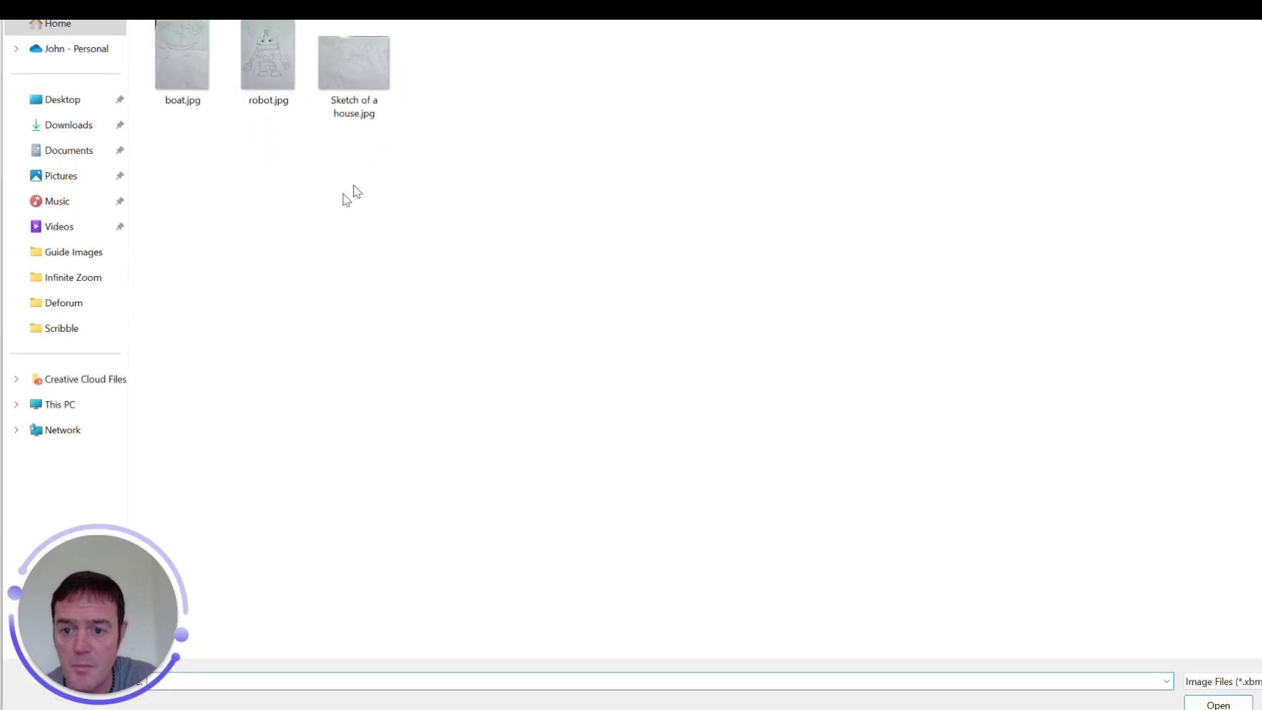
{"action": "double_click", "coordinate": [357, 82]}
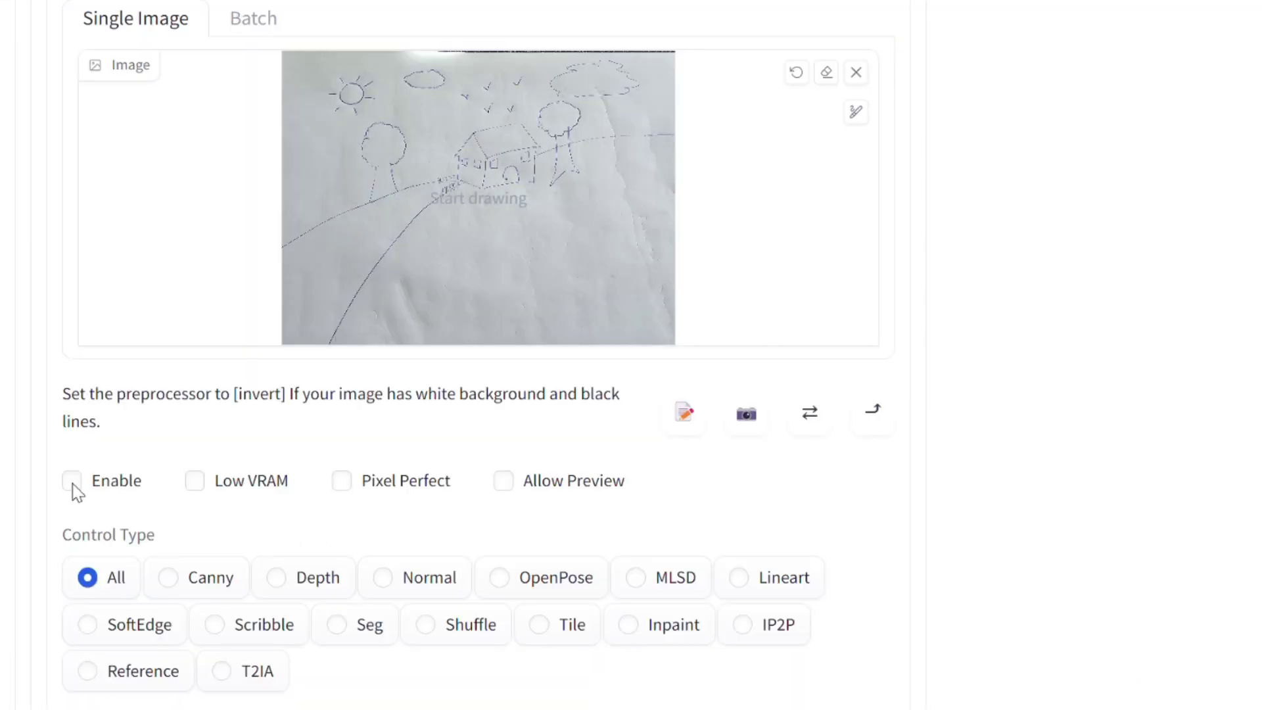
Enable ControlNet with Pixel Perfect and the Scribble control type.
{"action": "left_click", "coordinate": [72, 486]}
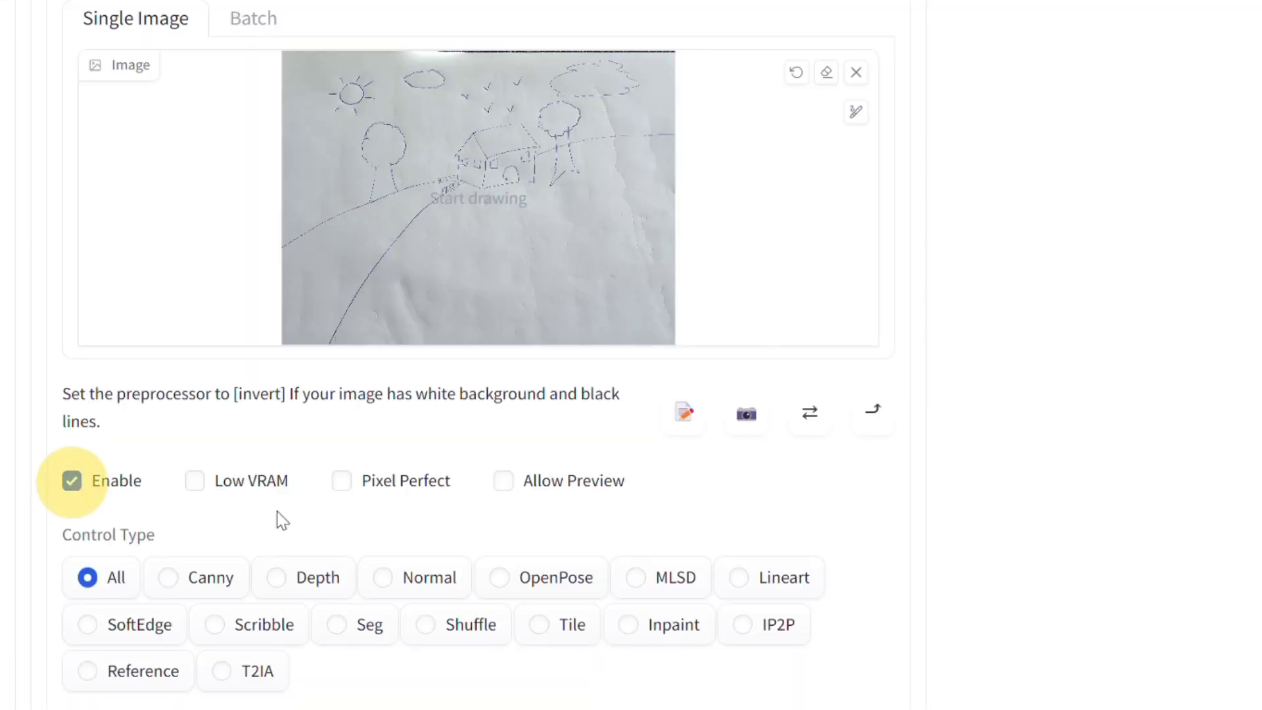
{"action": "left_click", "coordinate": [340, 482]}
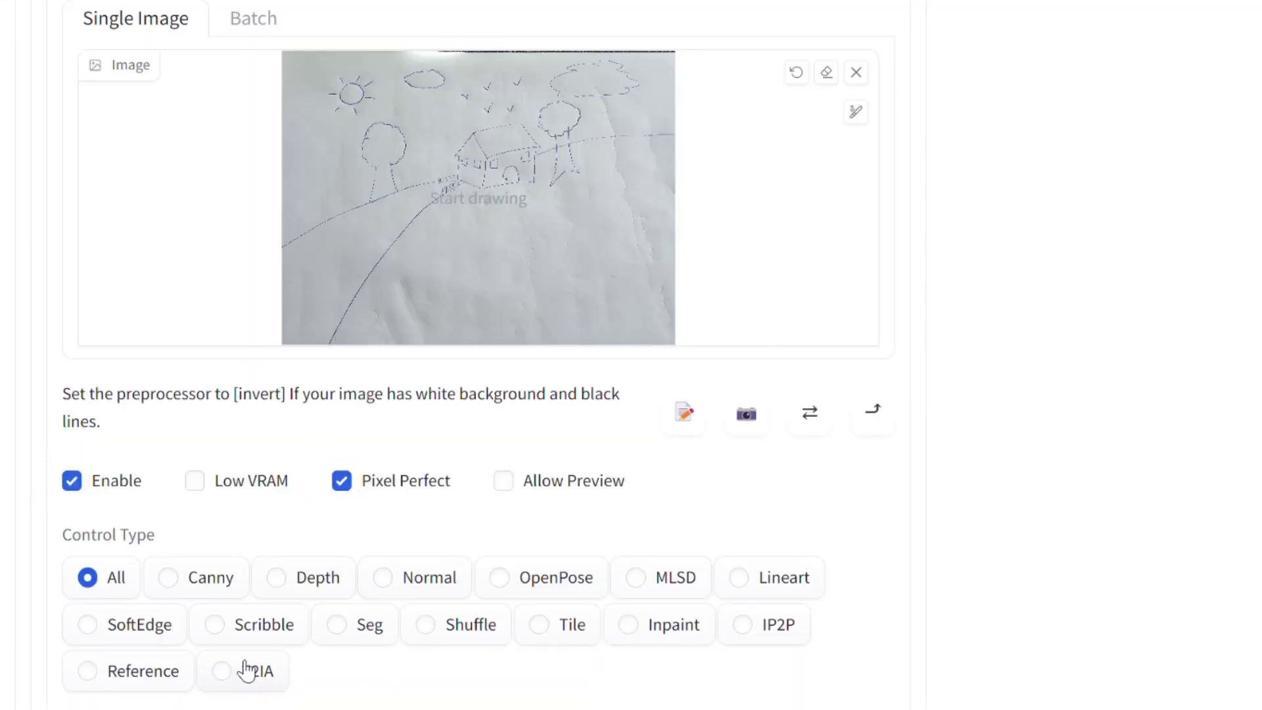
{"action": "left_click", "coordinate": [215, 625]}
{"action": "scroll", "coordinate": [727, 555], "scroll_direction": "down", "scroll_amount": 5}
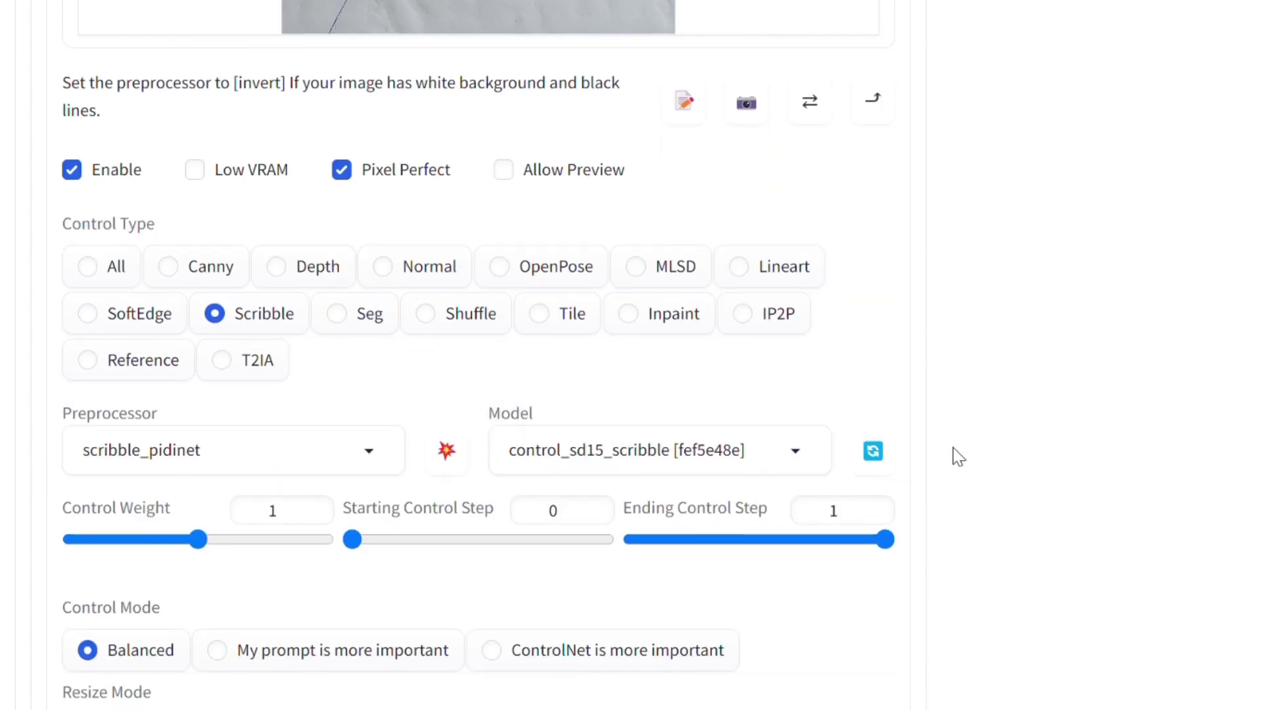
Paste the house-on-a-hill prompt into the Prompt box.
{"action": "scroll", "coordinate": [1078, 486], "scroll_direction": "up", "scroll_amount": 7}
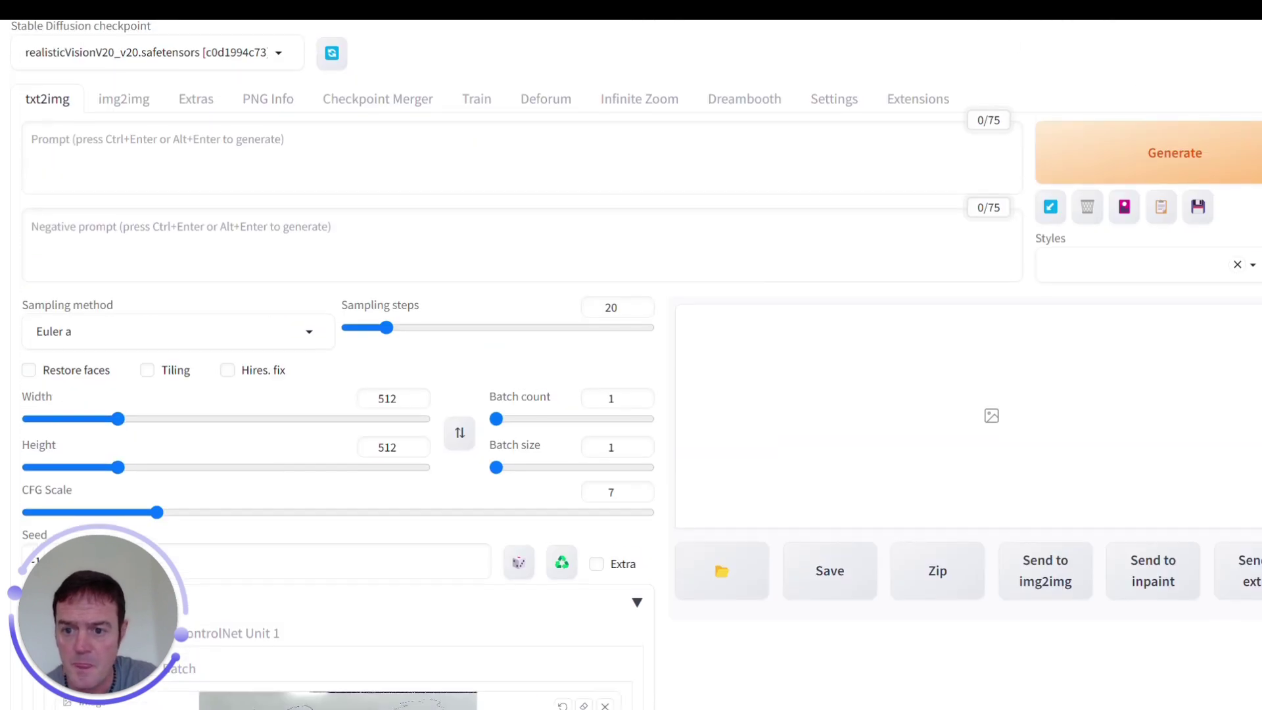
{"action": "left_click", "coordinate": [498, 161]}
{"action": "key", "text": "ctrl+v"}
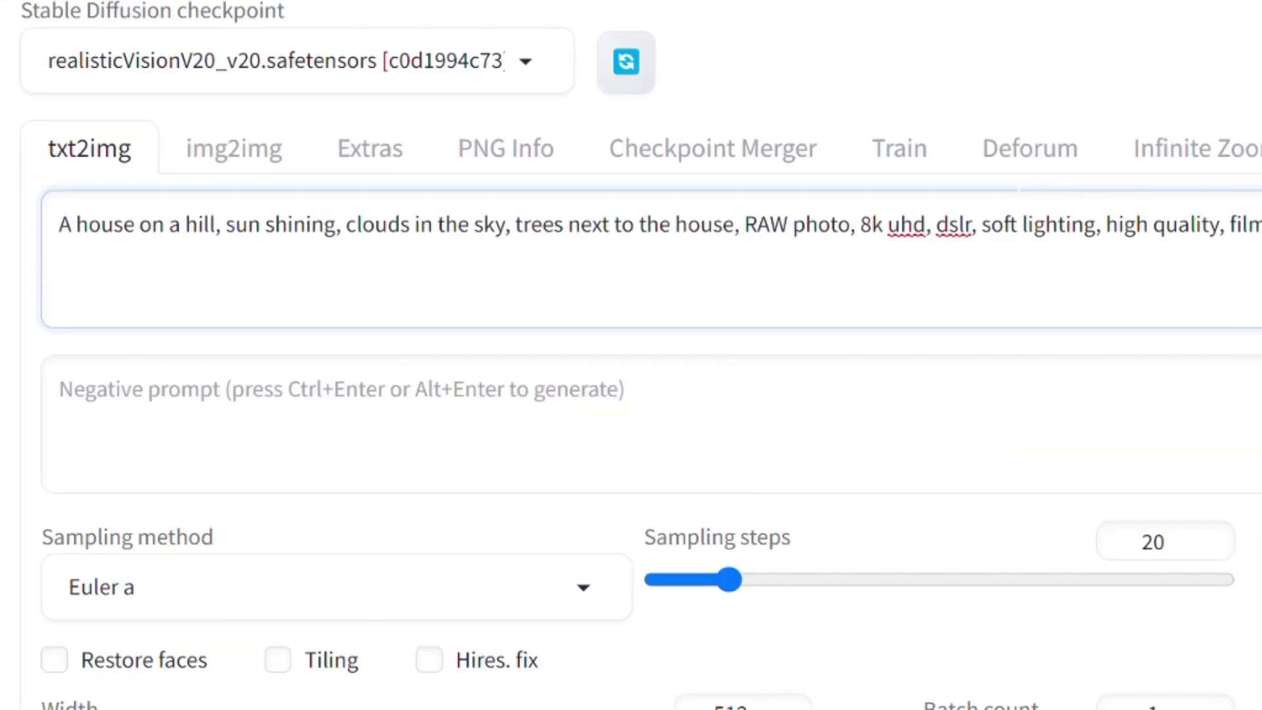
Set batch size to 2, generate the house images, and view the scribble detection map.
{"action": "double_click", "coordinate": [612, 447]}
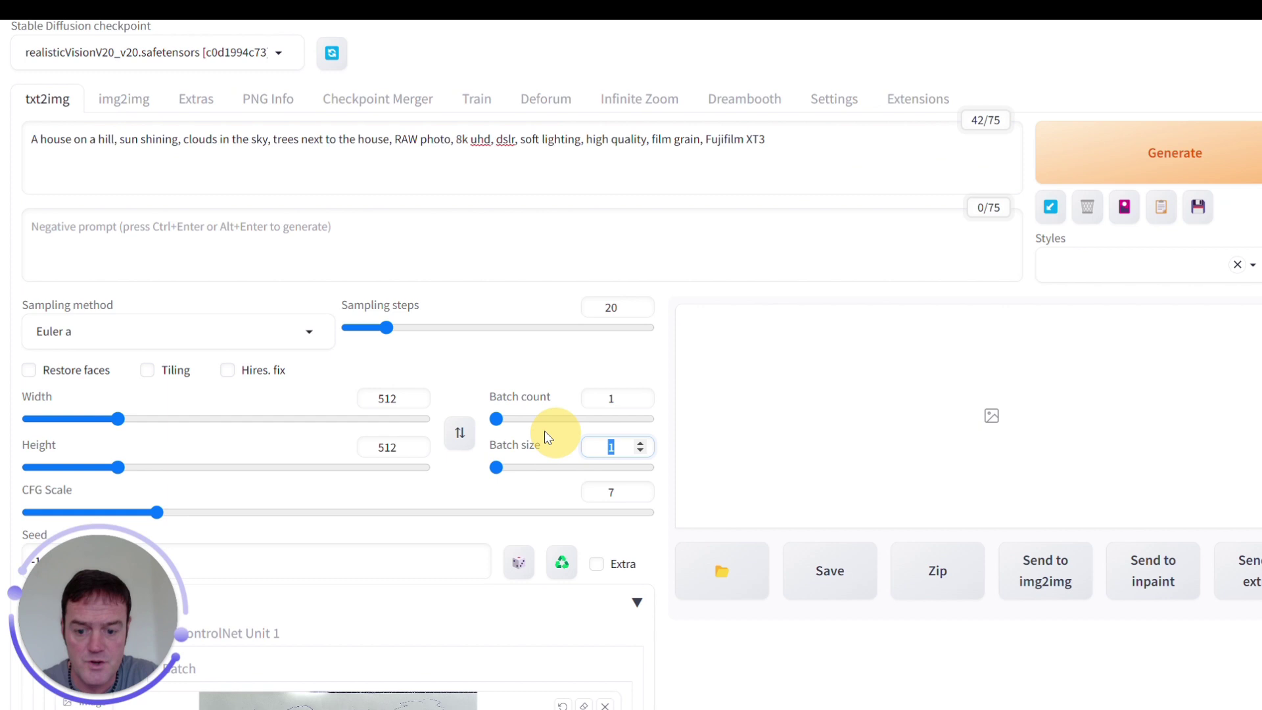
{"action": "type", "text": "2"}
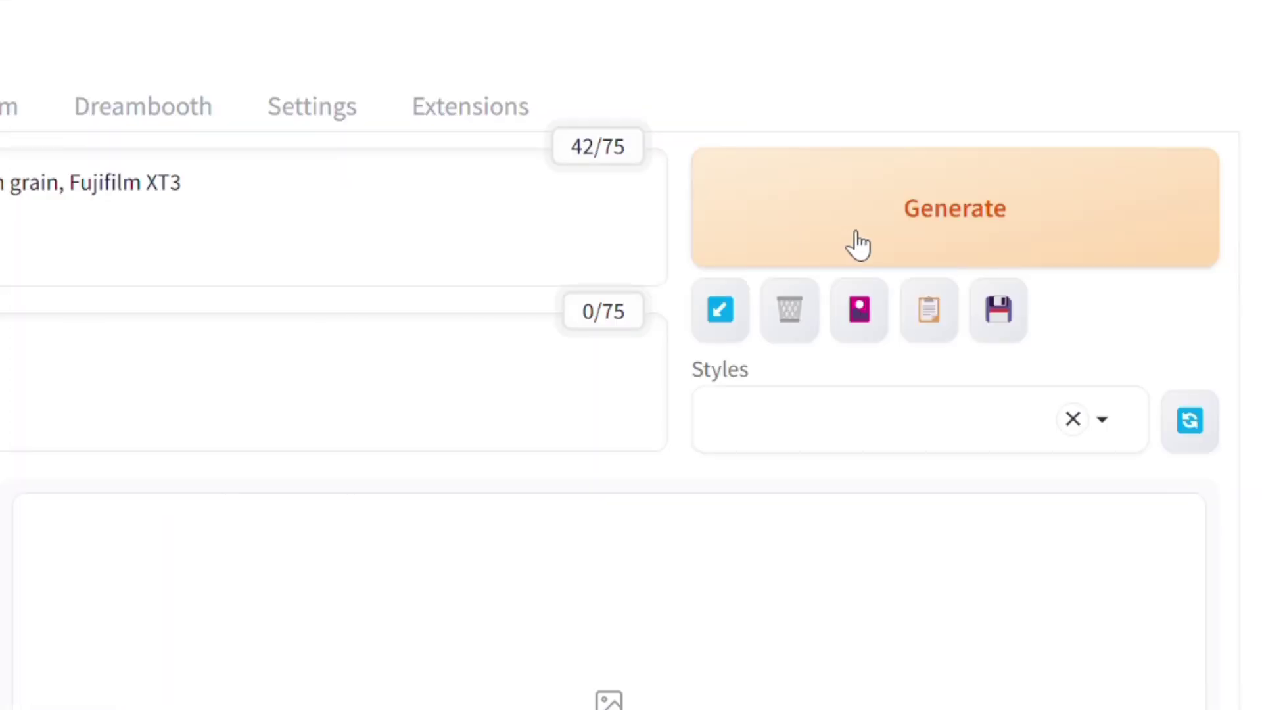
{"action": "left_click", "coordinate": [858, 244]}
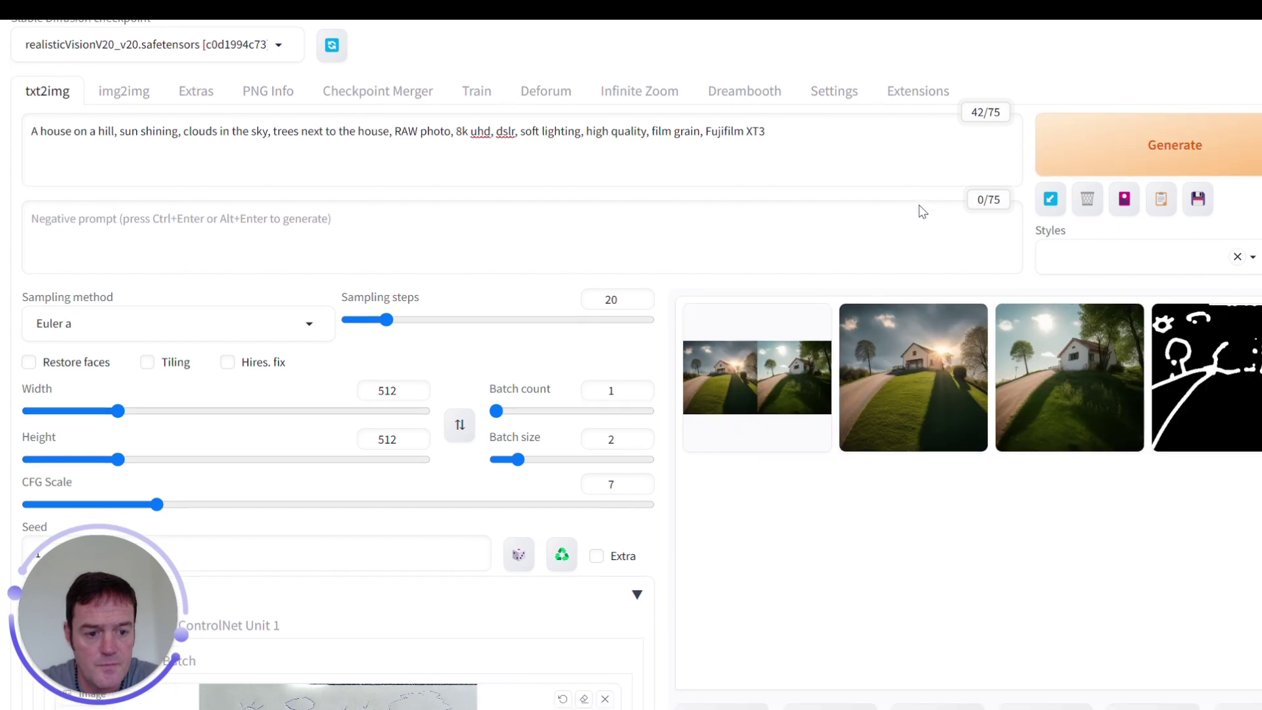
{"action": "left_click", "coordinate": [1230, 436]}
{"action": "scroll", "coordinate": [1229, 276], "scroll_direction": "down", "scroll_amount": 2}
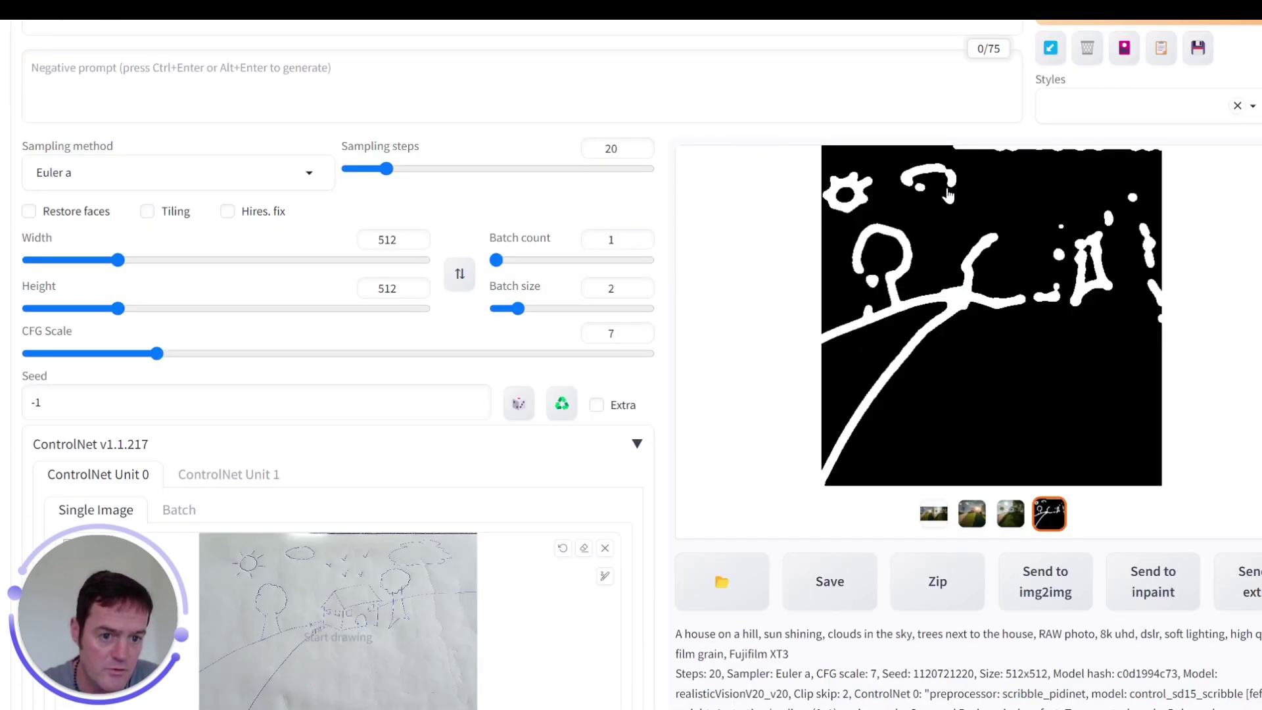
Browse the generated house photos full-size in the lightbox, then close it.
{"action": "left_click", "coordinate": [972, 513]}
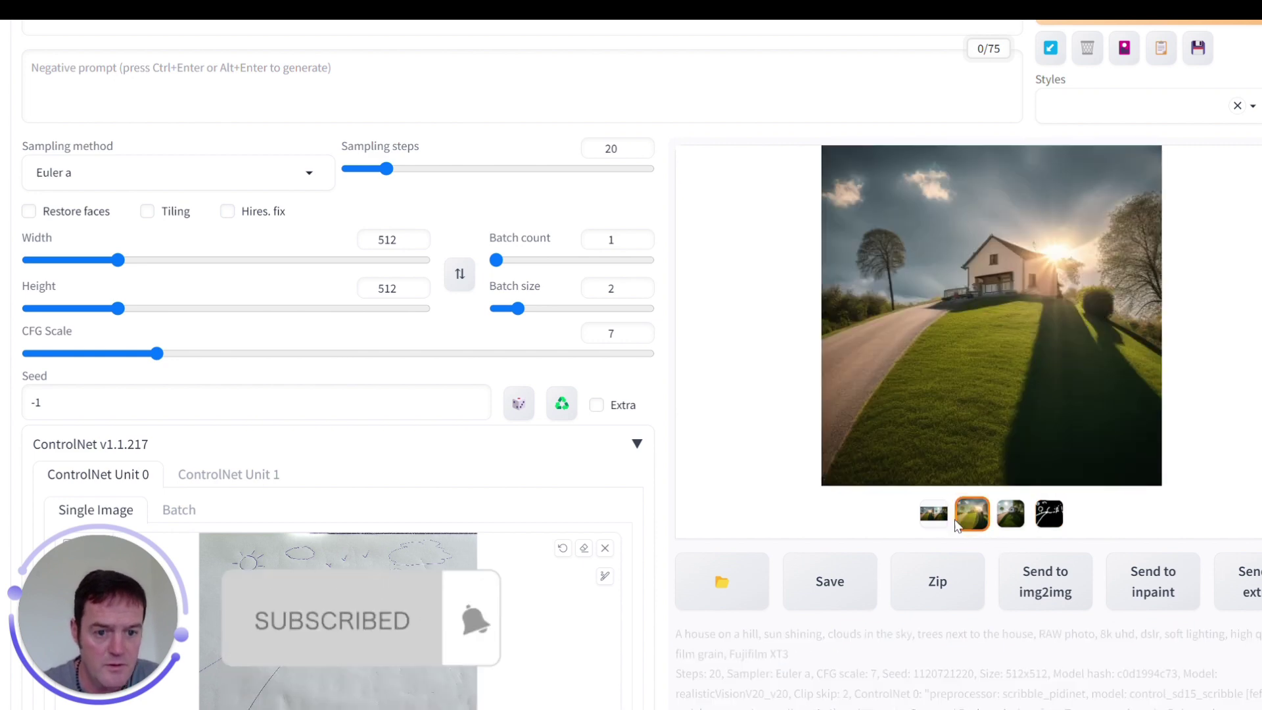
{"action": "left_click", "coordinate": [976, 323]}
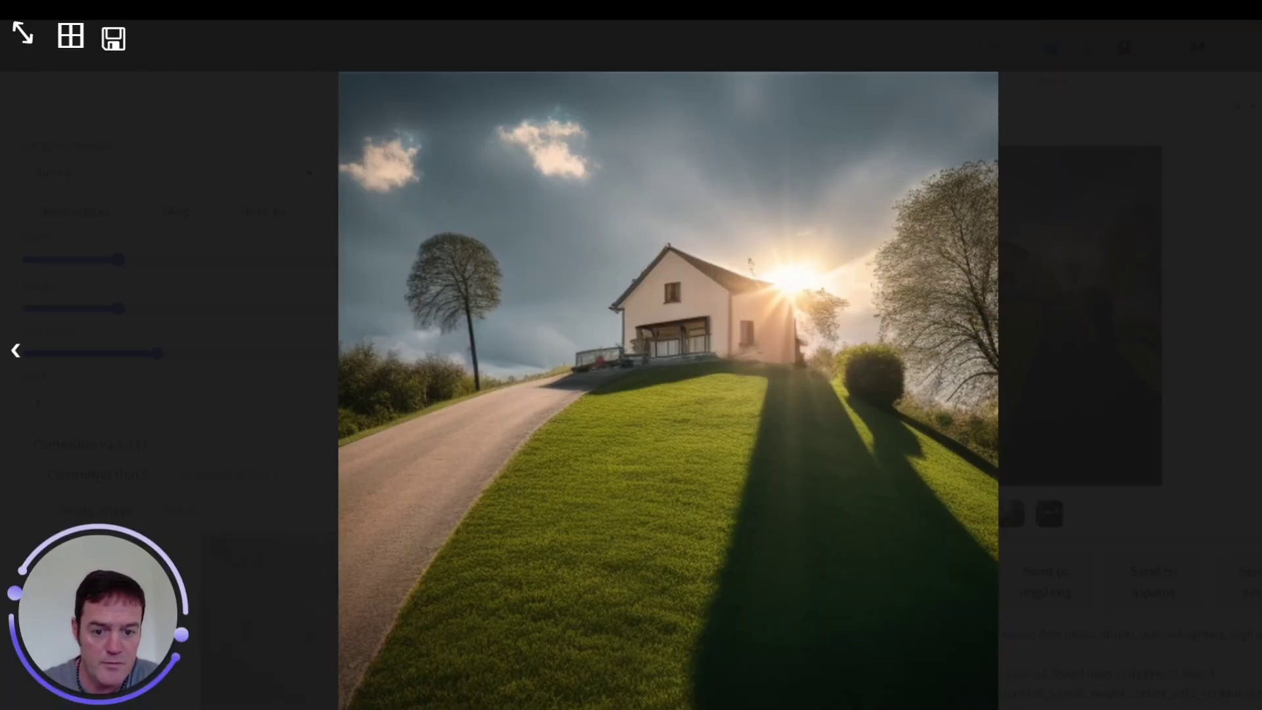
{"action": "key", "text": "Right"}
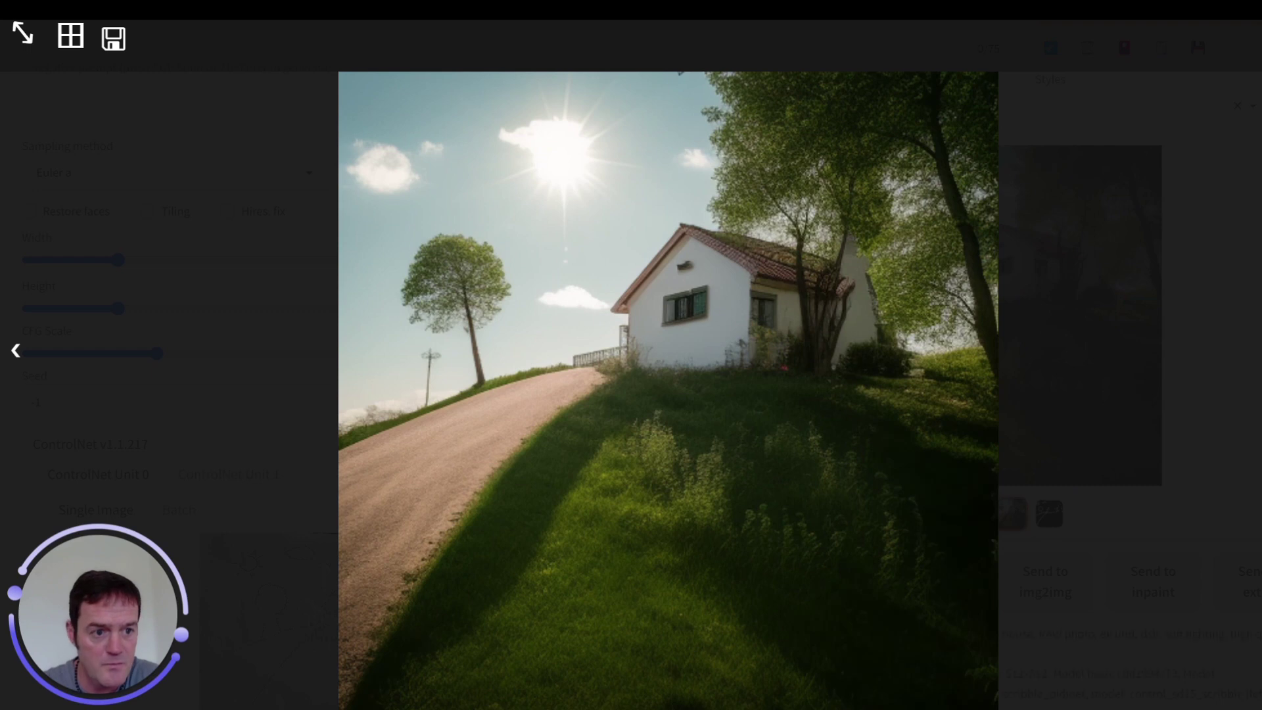
{"action": "key", "text": "Escape"}
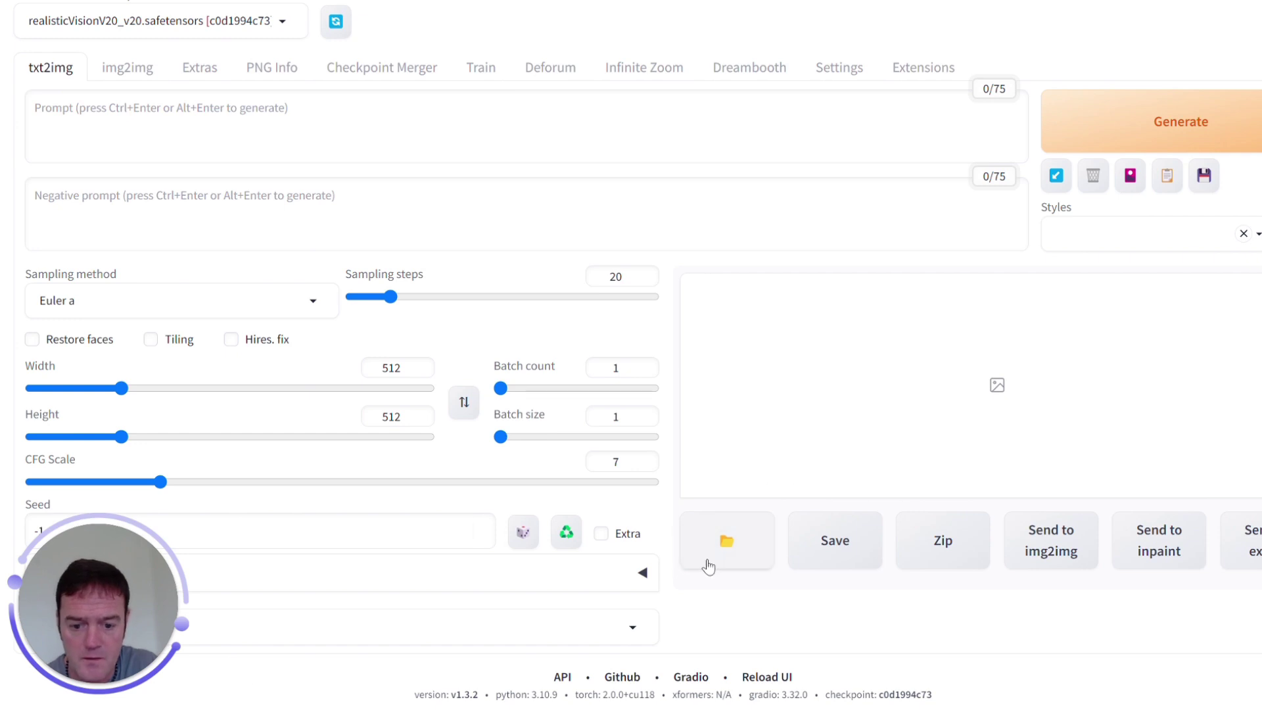
Upload boat.jpg into ControlNet Unit 0's single-image slot.
{"action": "left_click", "coordinate": [644, 581]}
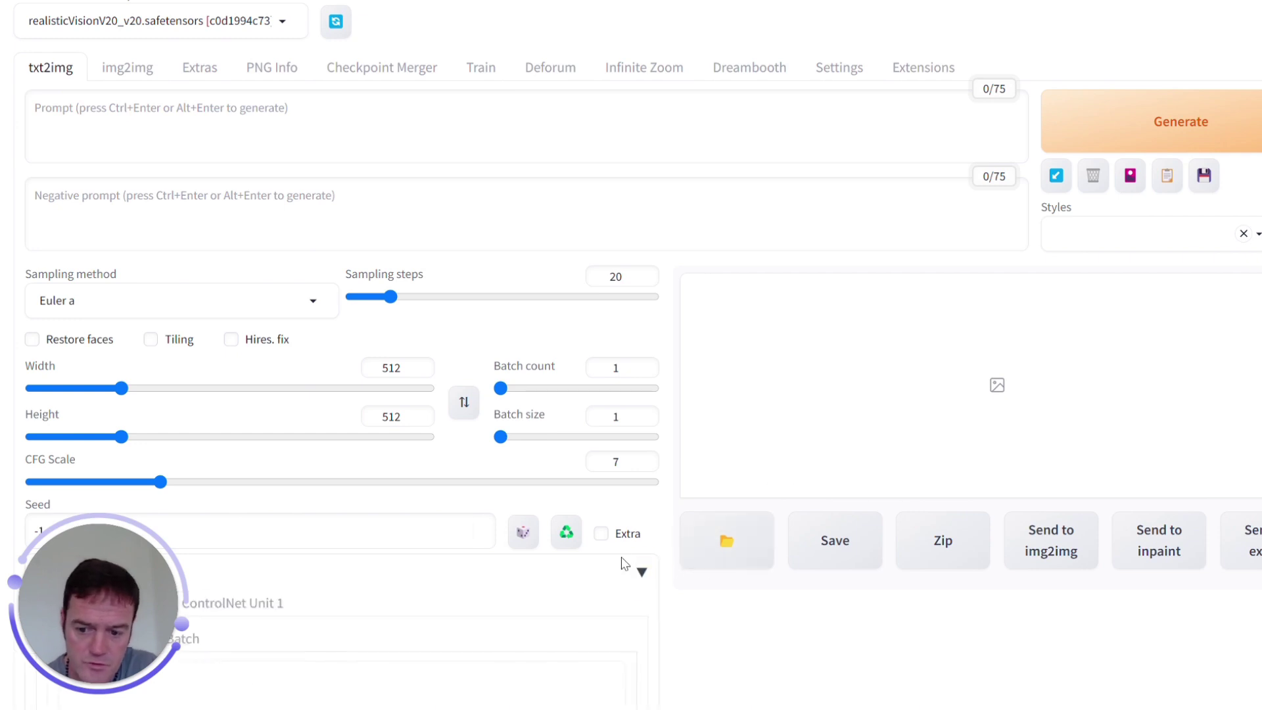
{"action": "scroll", "coordinate": [595, 281], "scroll_direction": "down", "scroll_amount": 6}
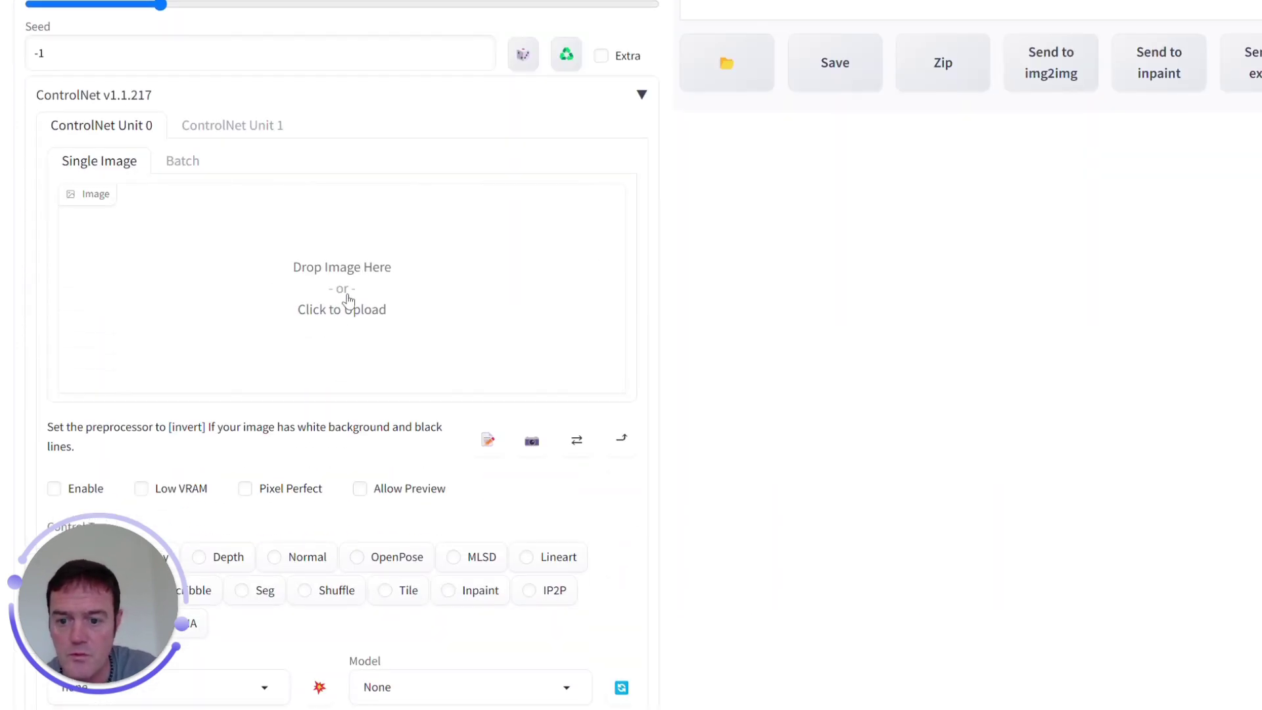
{"action": "left_click", "coordinate": [347, 294]}
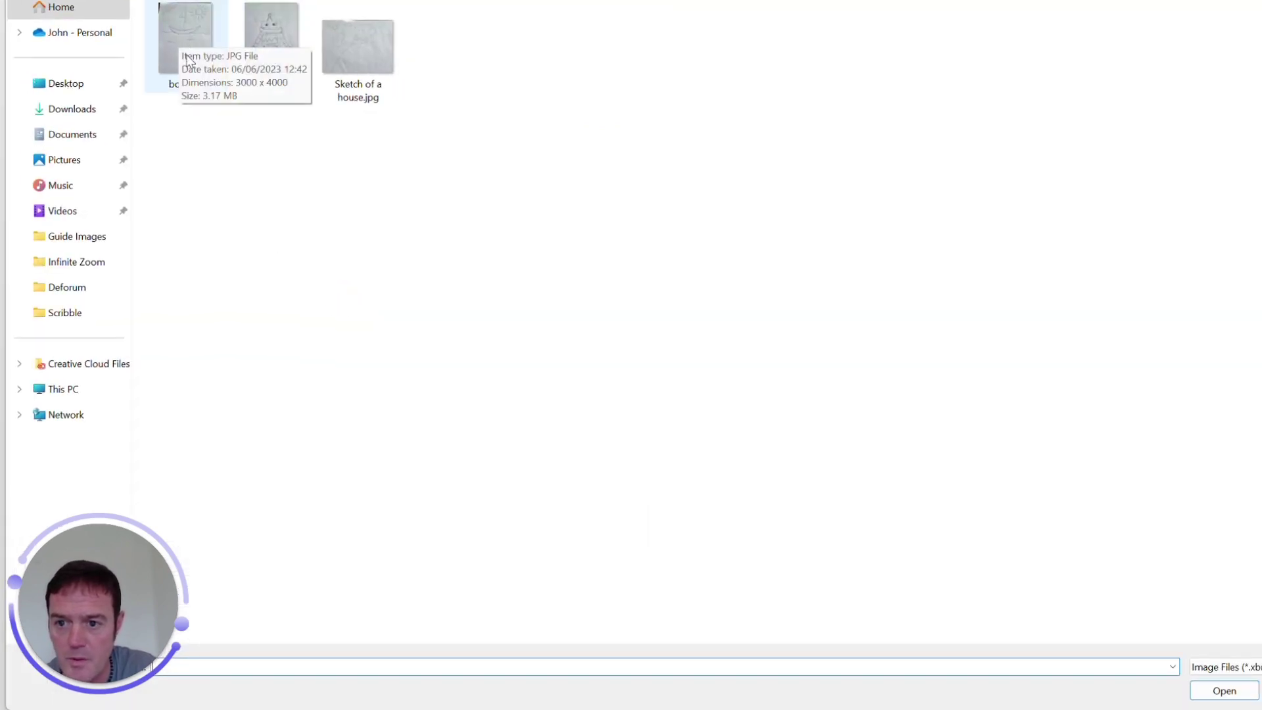
{"action": "double_click", "coordinate": [200, 17]}
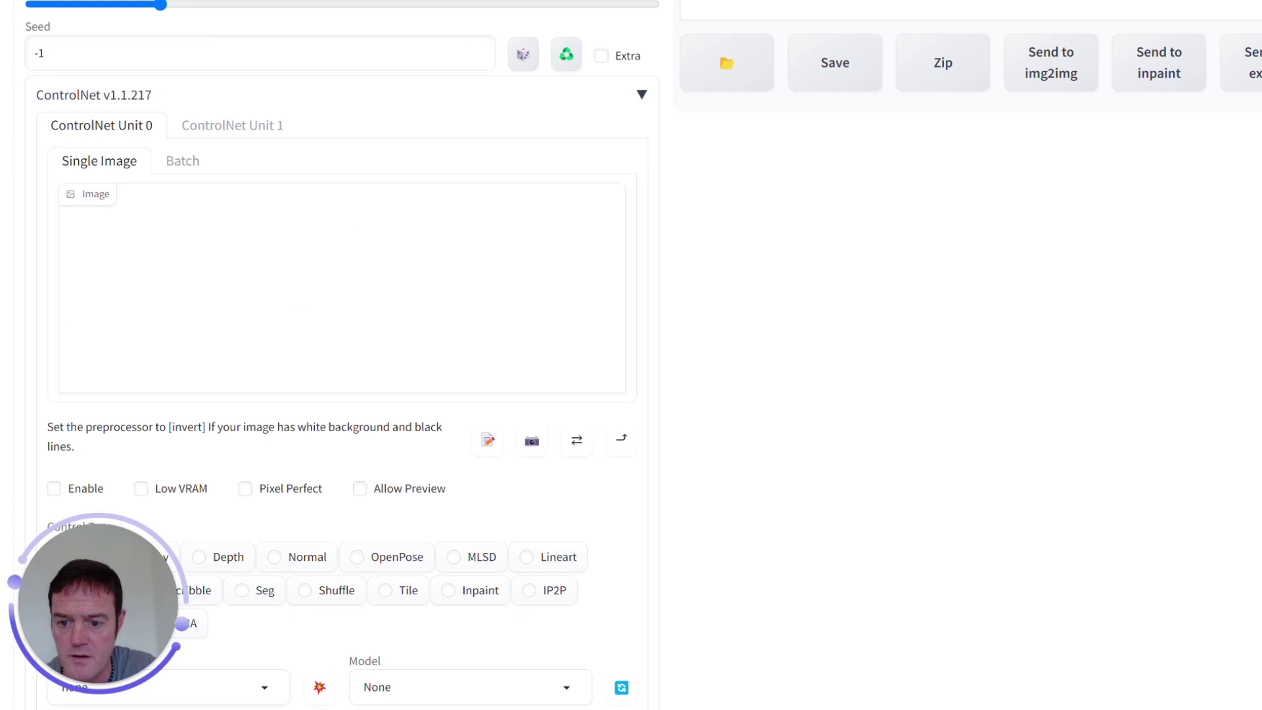
Enable ControlNet with Pixel Perfect, the Scribble control type and the scribble_xdog preprocessor.
{"action": "left_click", "coordinate": [68, 451]}
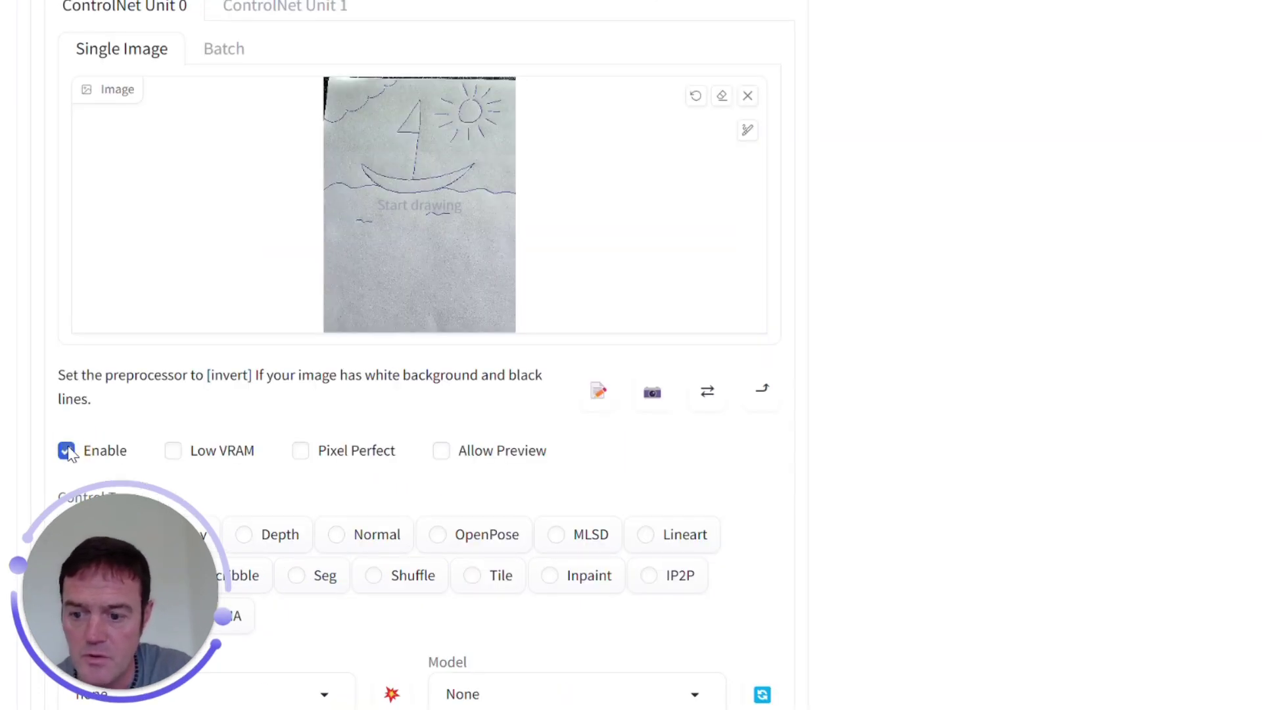
{"action": "left_click", "coordinate": [301, 452]}
{"action": "scroll", "coordinate": [973, 368], "scroll_direction": "down", "scroll_amount": 4}
{"action": "scroll", "coordinate": [990, 315], "scroll_direction": "down", "scroll_amount": 2}
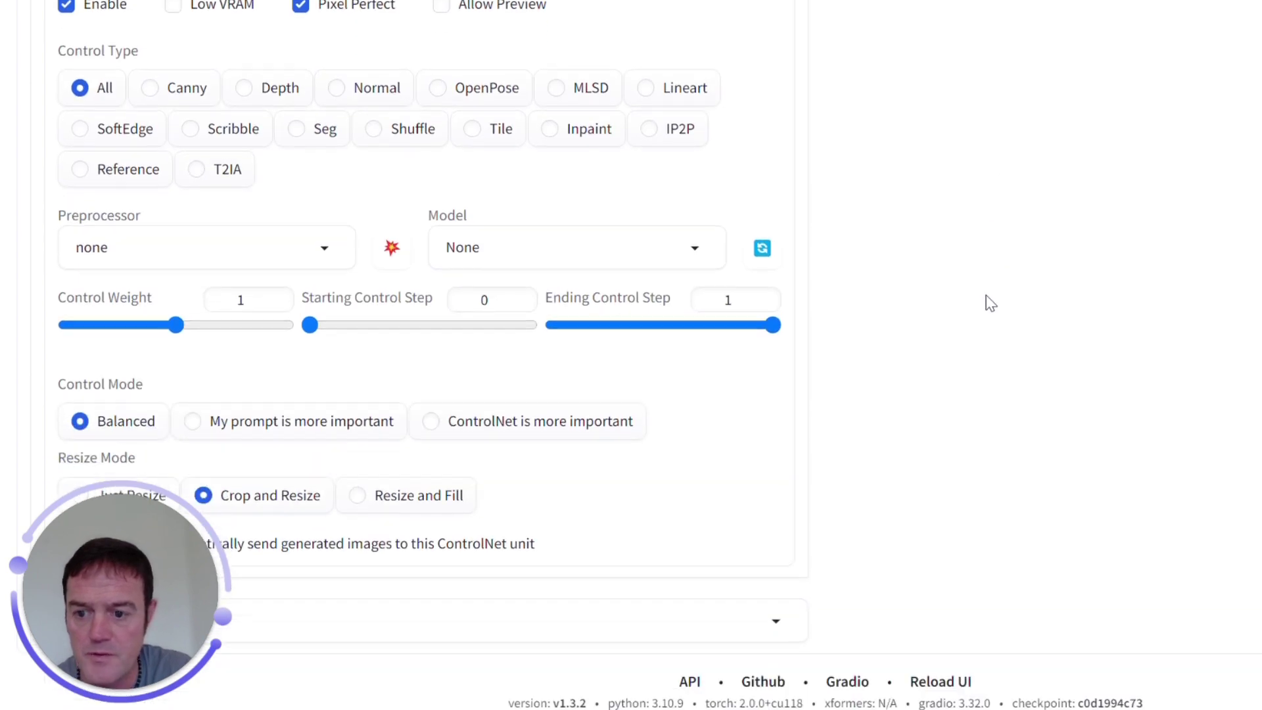
{"action": "left_click", "coordinate": [252, 135]}
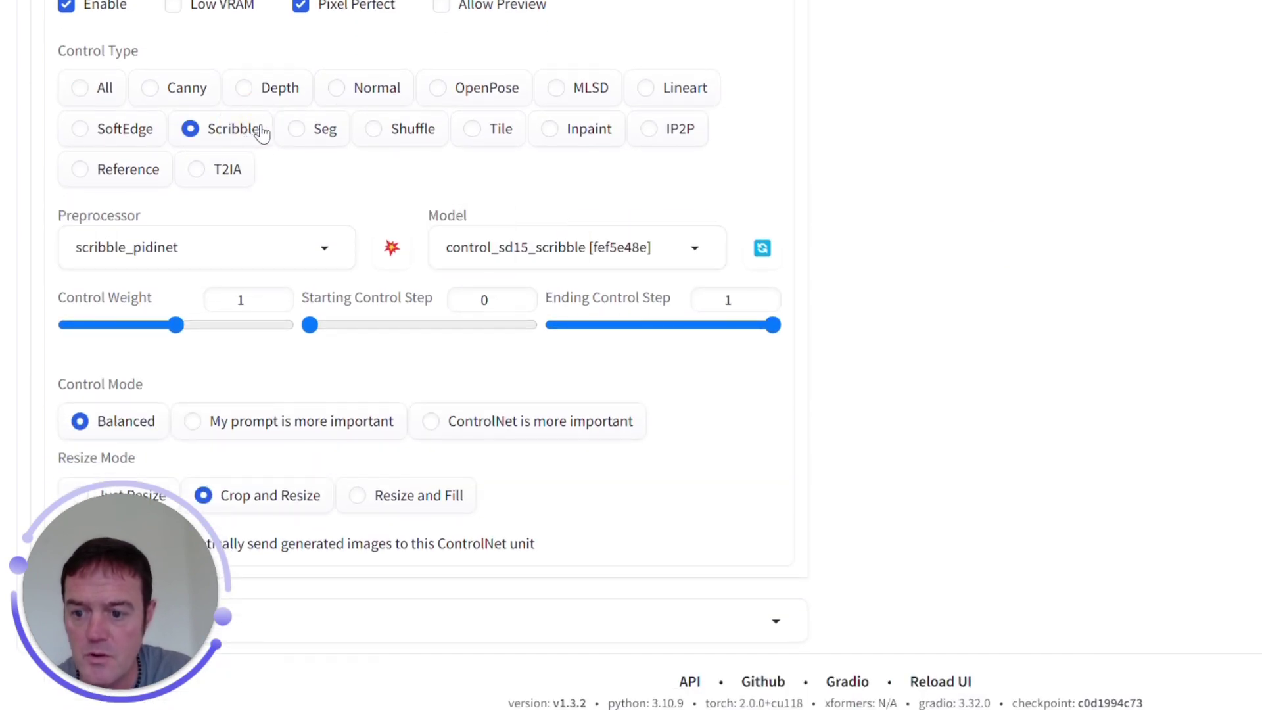
{"action": "left_click", "coordinate": [325, 251]}
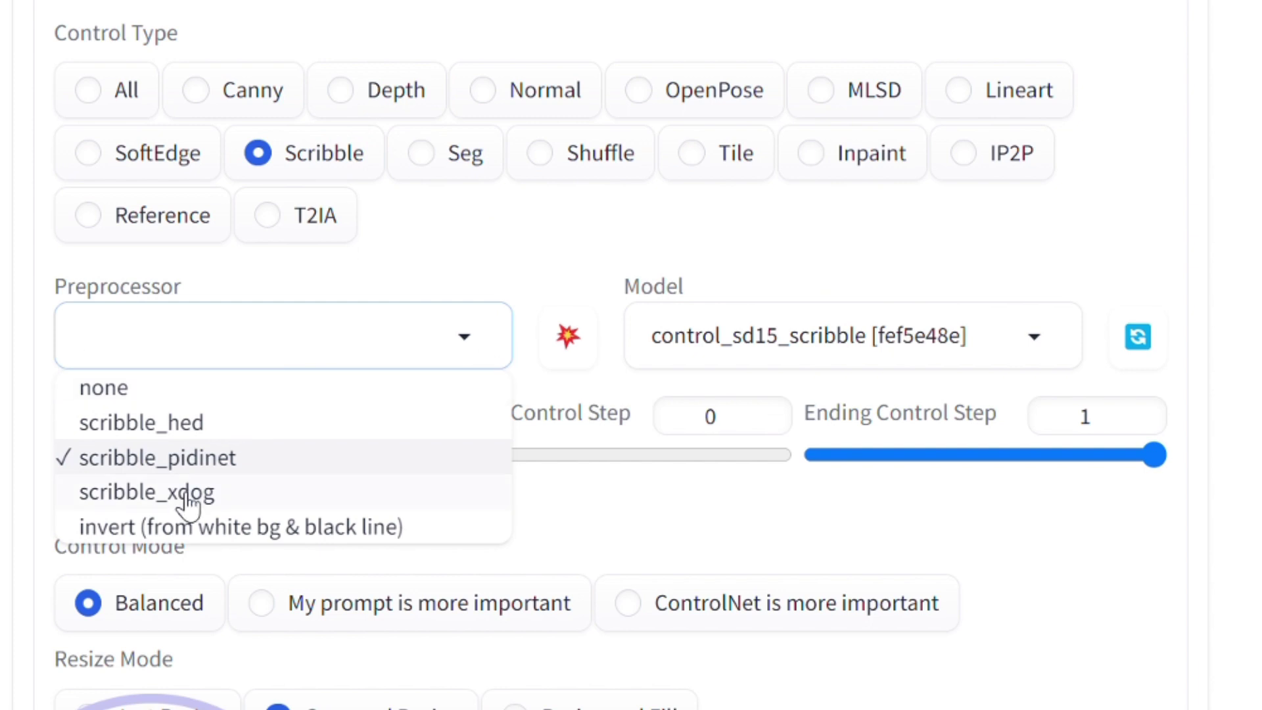
{"action": "left_click", "coordinate": [189, 493]}
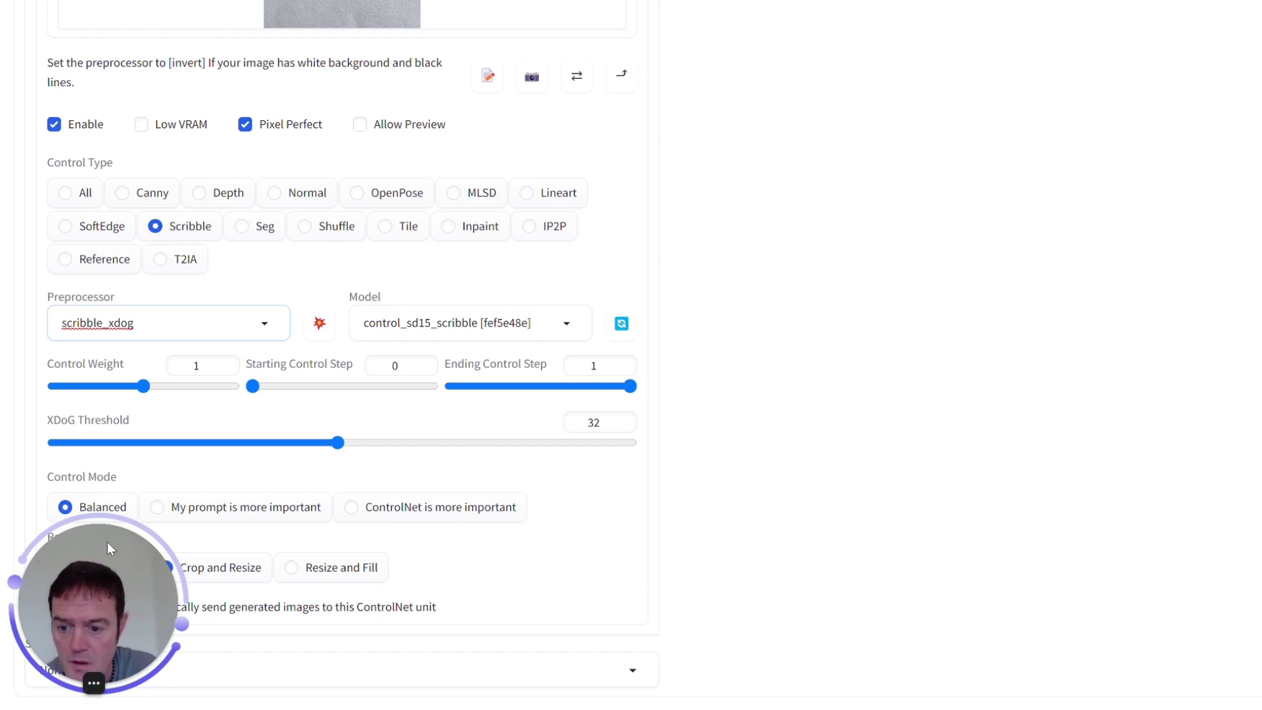
Paste the boat-sailing-at-sea prompt, raise the batch size, and generate the boat images.
{"action": "scroll", "coordinate": [843, 460], "scroll_direction": "up", "scroll_amount": 7}
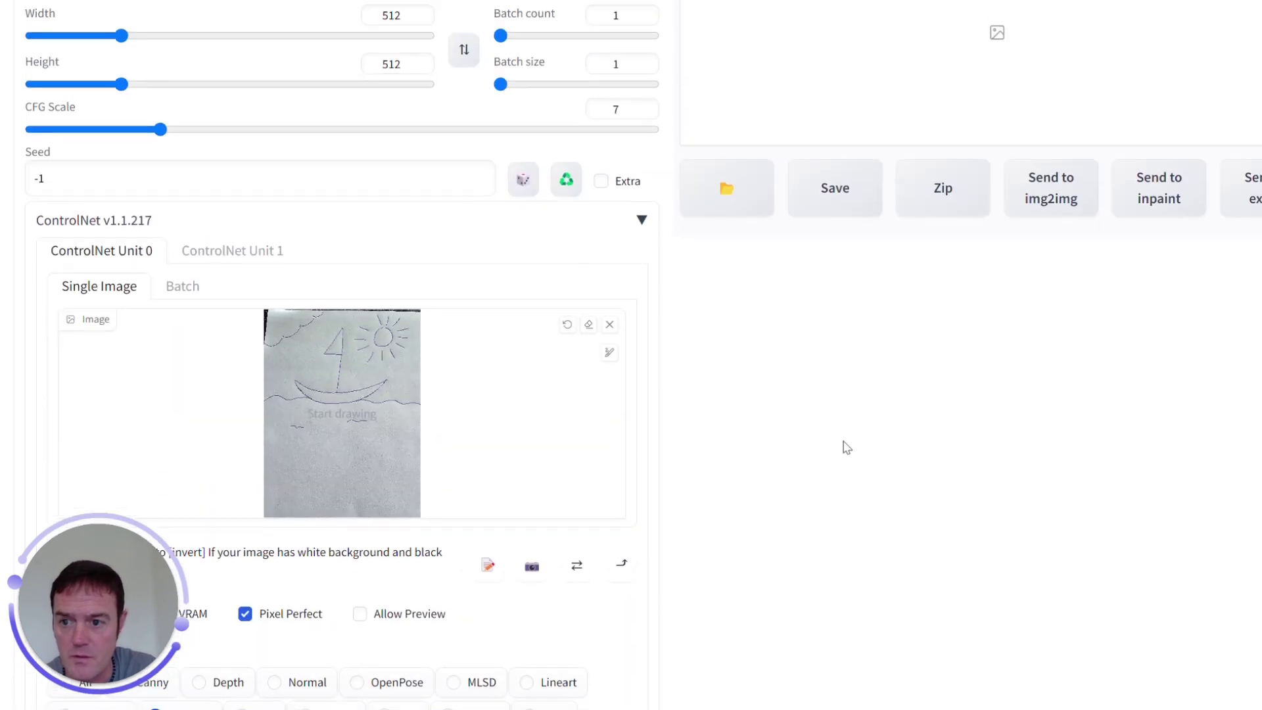
{"action": "scroll", "coordinate": [847, 448], "scroll_direction": "up", "scroll_amount": 5}
{"action": "left_click", "coordinate": [343, 121]}
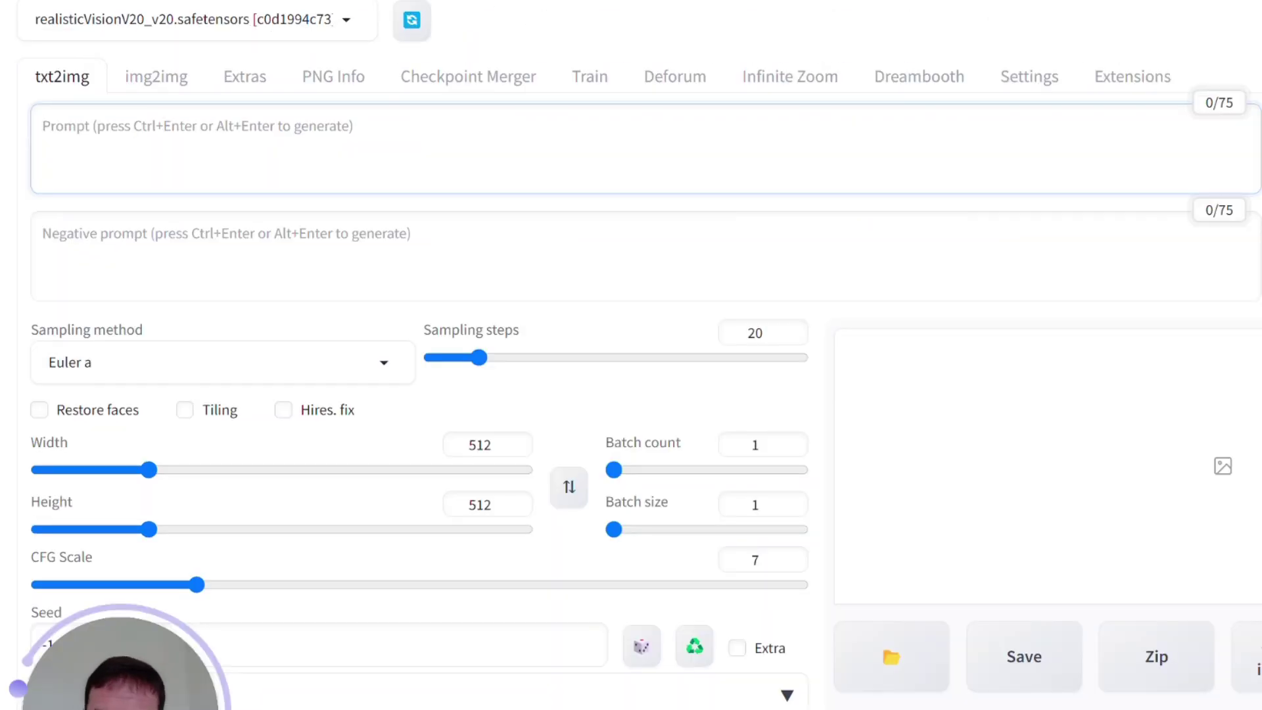
{"action": "type", "text": "a beautiful photo of a boat sailing in the sea with the sun in the sky, clouds, beautiful blue water, waves, 8k uhd, dslr, soft lighting, high quality, film grain, Fujifilm XT3"}
{"action": "double_click", "coordinate": [753, 501]}
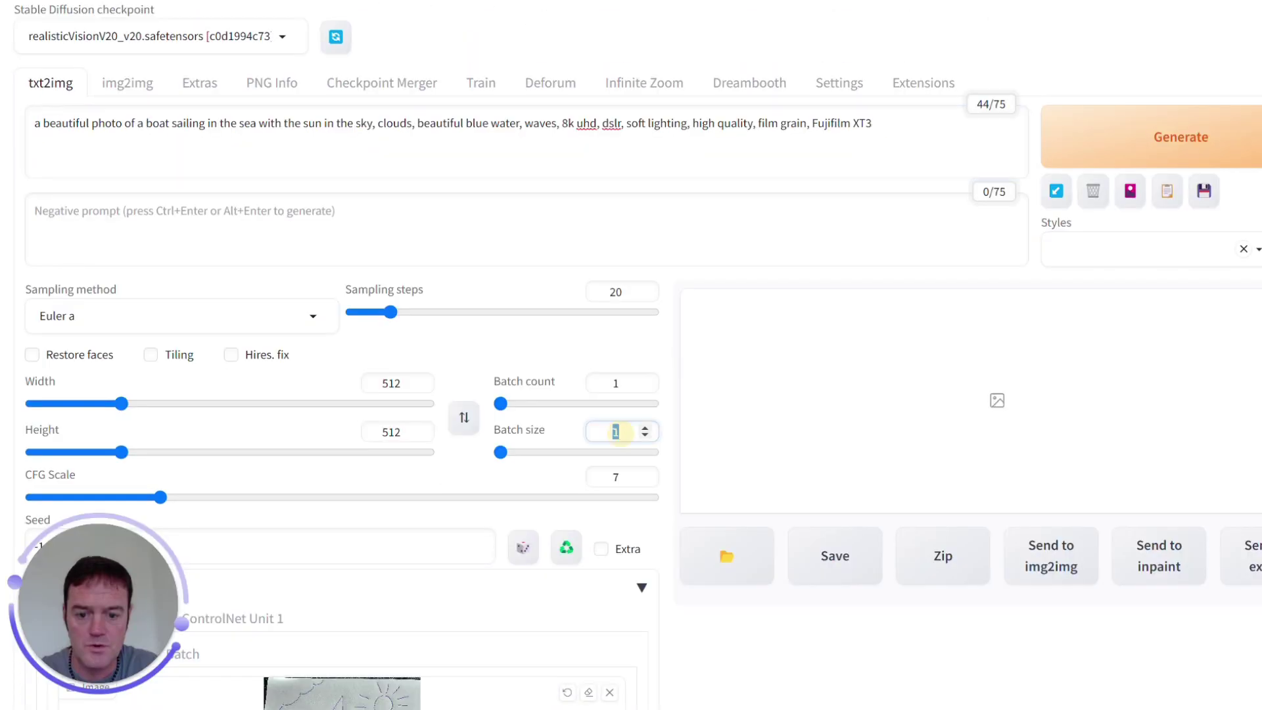
{"action": "type", "text": "4"}
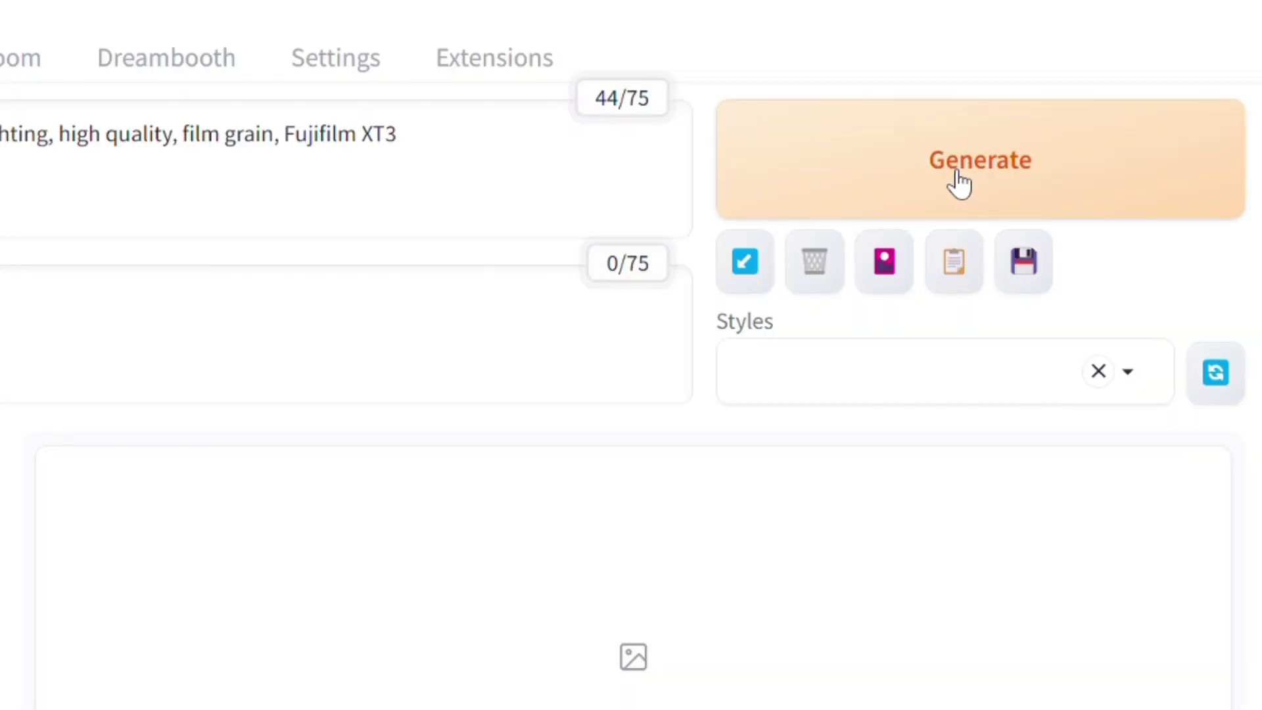
{"action": "left_click", "coordinate": [960, 183]}
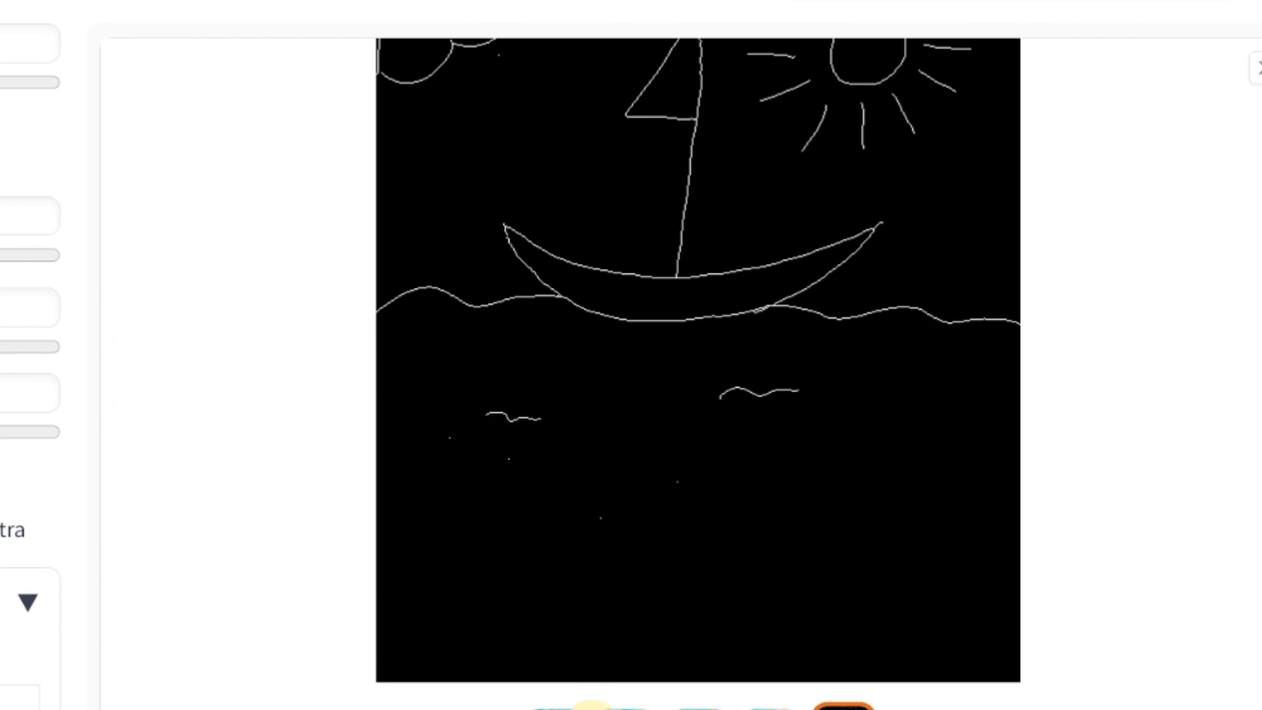
Open a generated boat image full-size and browse forward to the red boat above the clouds.
{"action": "left_click", "coordinate": [612, 706]}
{"action": "left_click", "coordinate": [704, 423]}
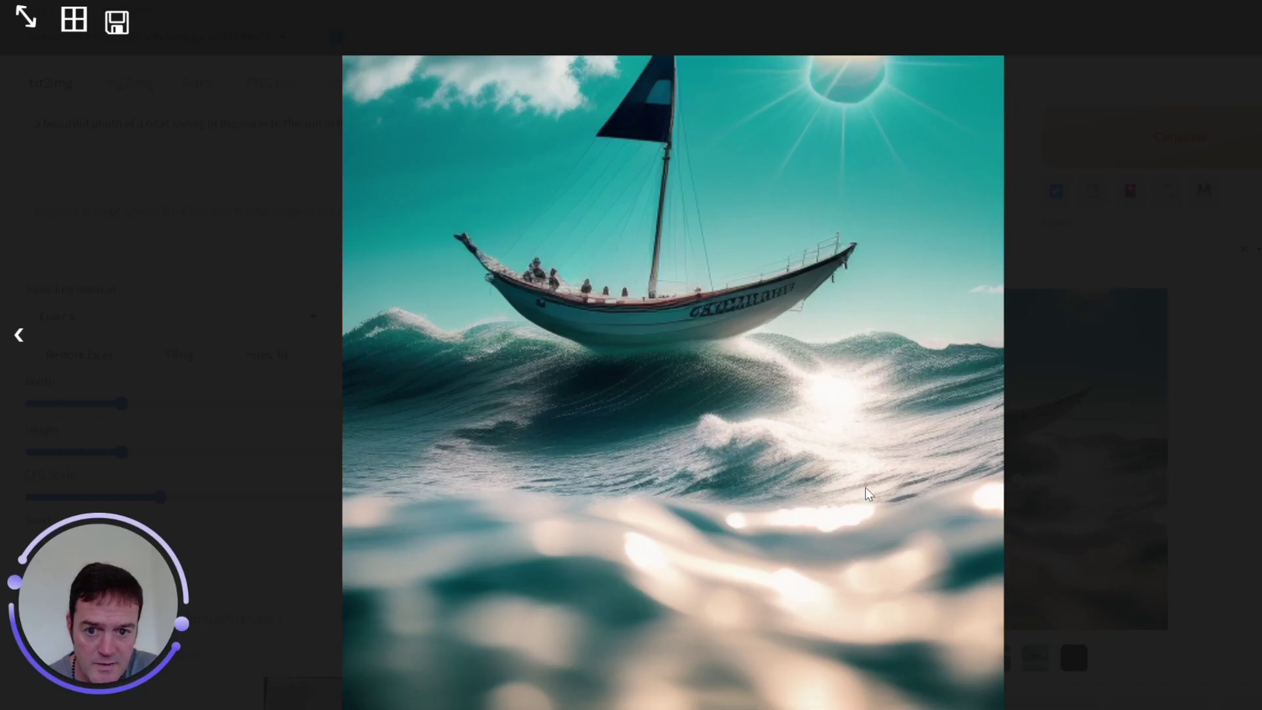
{"action": "key", "text": "Right"}
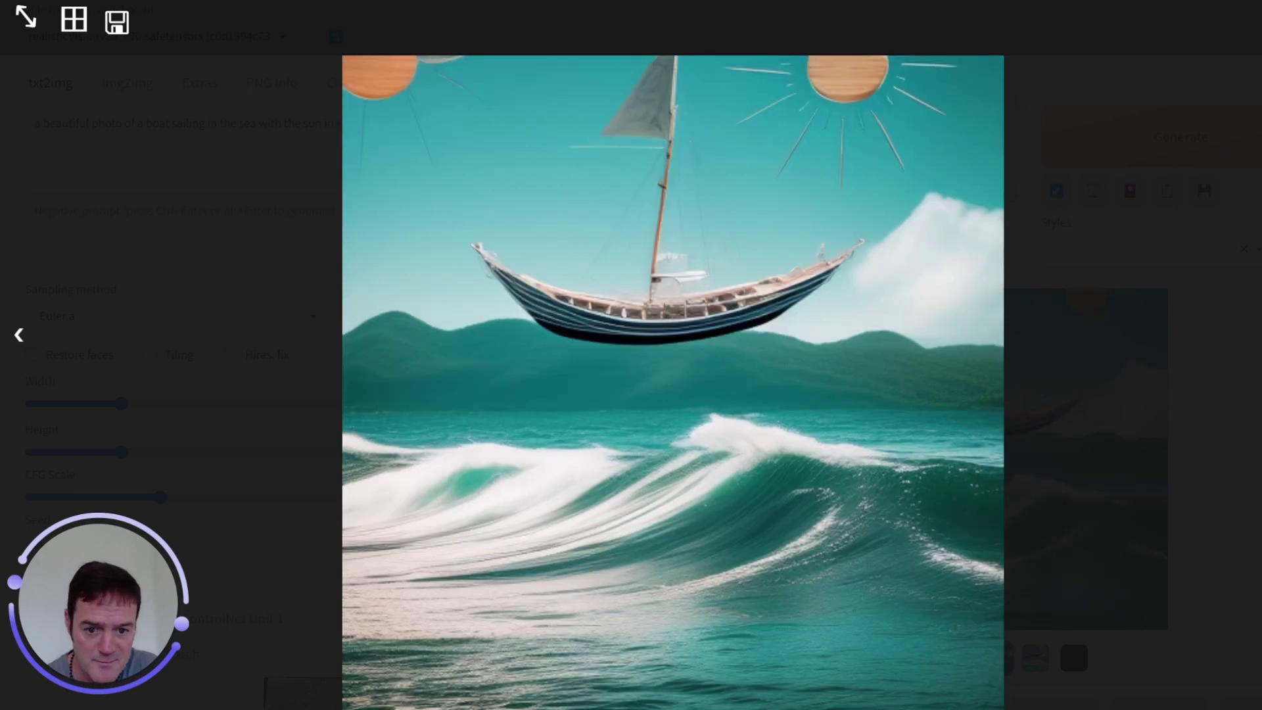
{"action": "key", "text": "Right"}
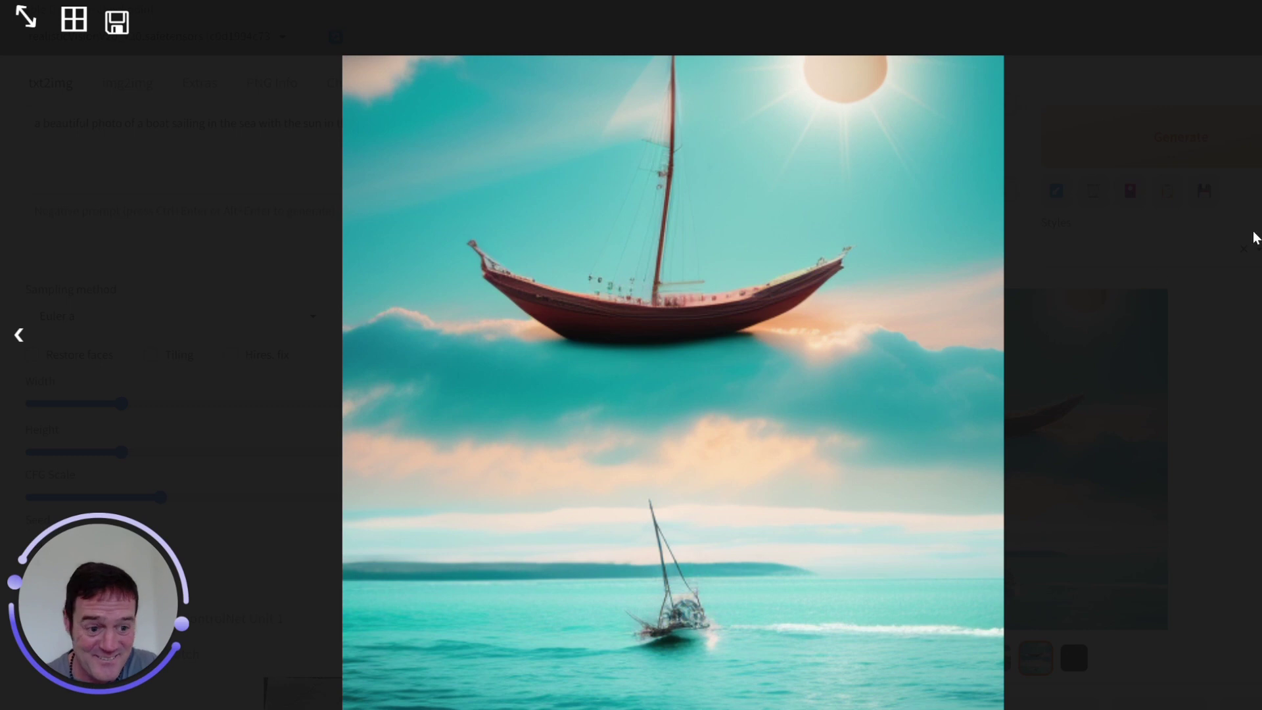